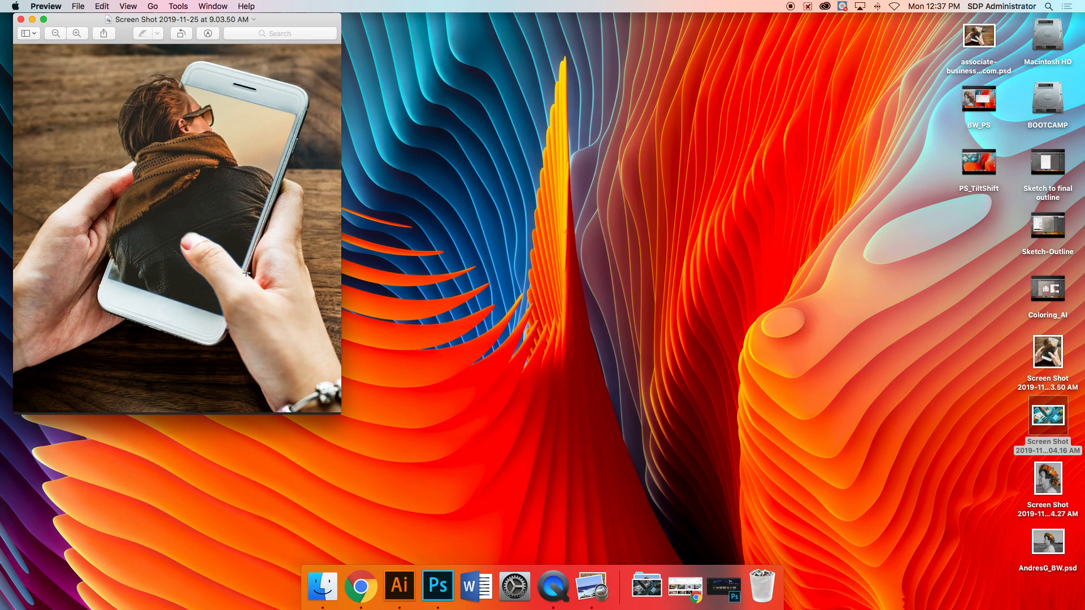
Step: Move the Preview window with the reference photo into the corner of the desktop and switch to Photoshop
left_click_drag(74, 22, 63, 15)
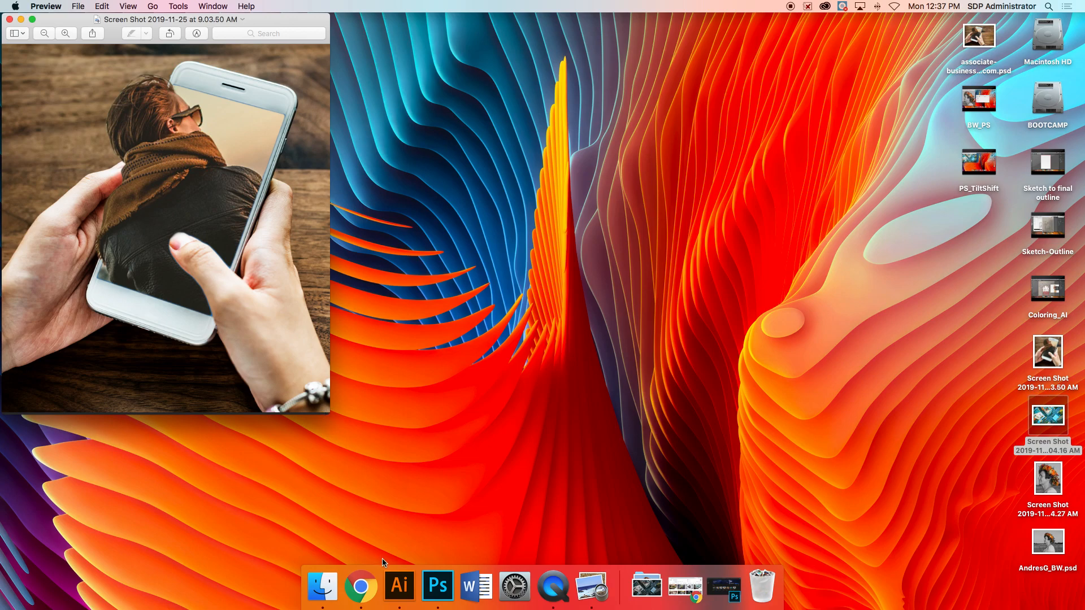
left_click(438, 585)
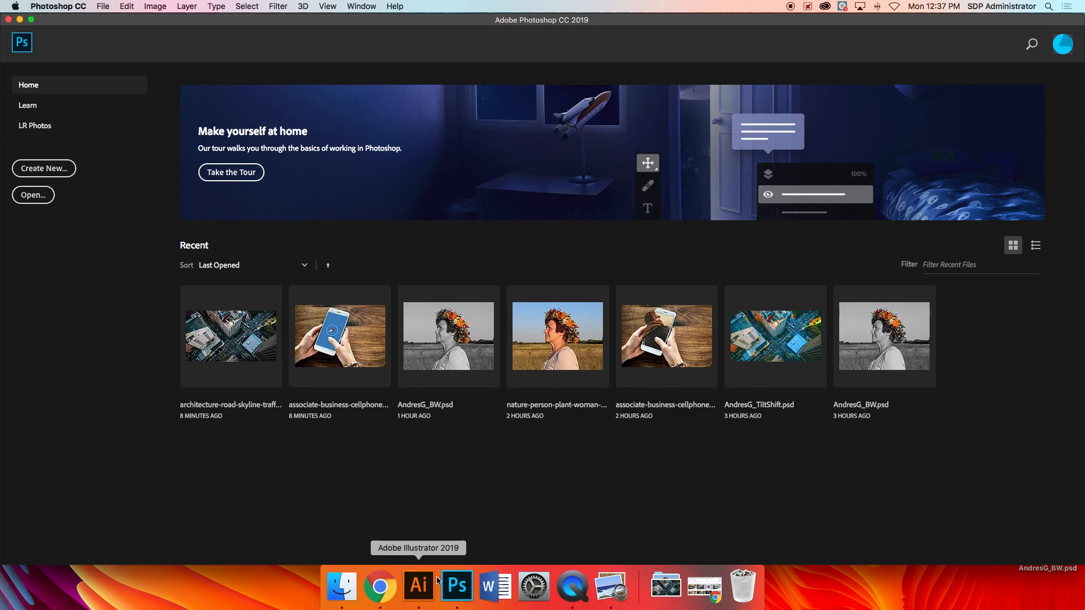
Step: Switch to Chrome and look through the Google image results for "pop out photoshop" for examples of the effect
left_click(383, 591)
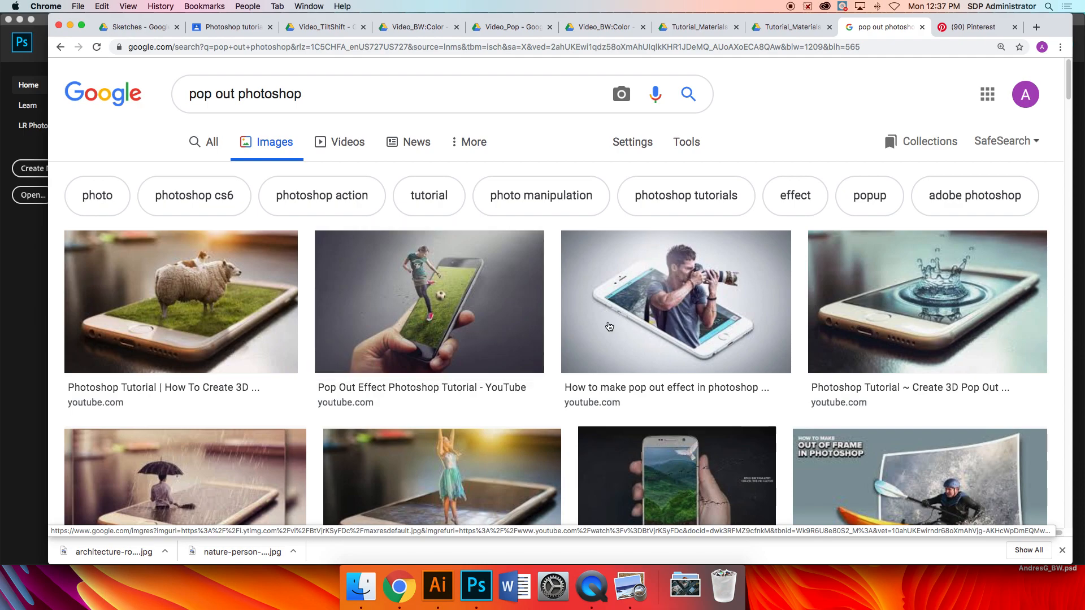
scroll(616, 329, "down", 7)
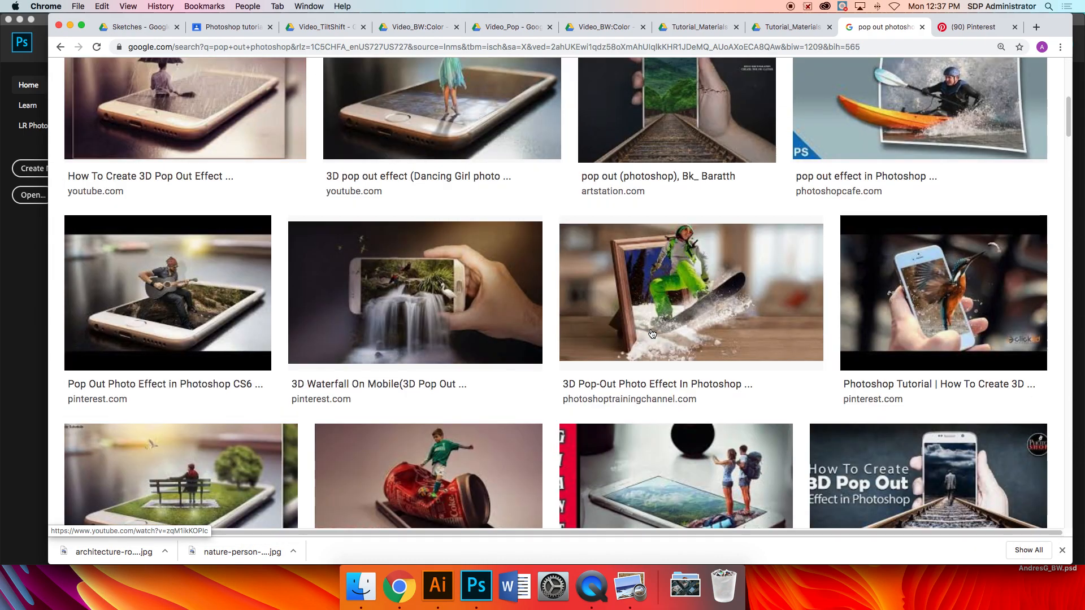
scroll(652, 334, "down", 2)
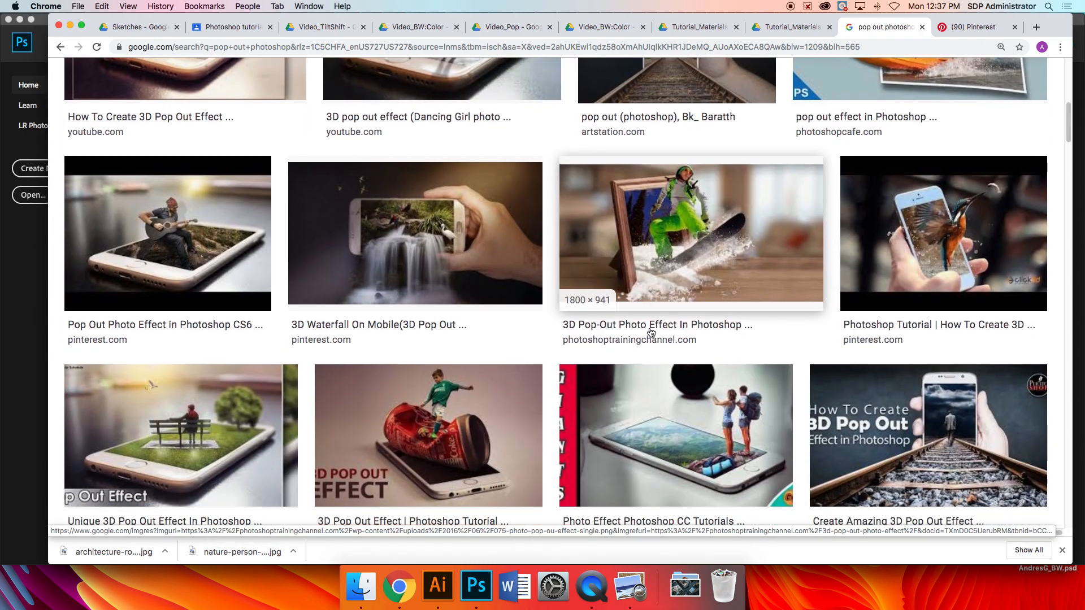
scroll(649, 328, "down", 5)
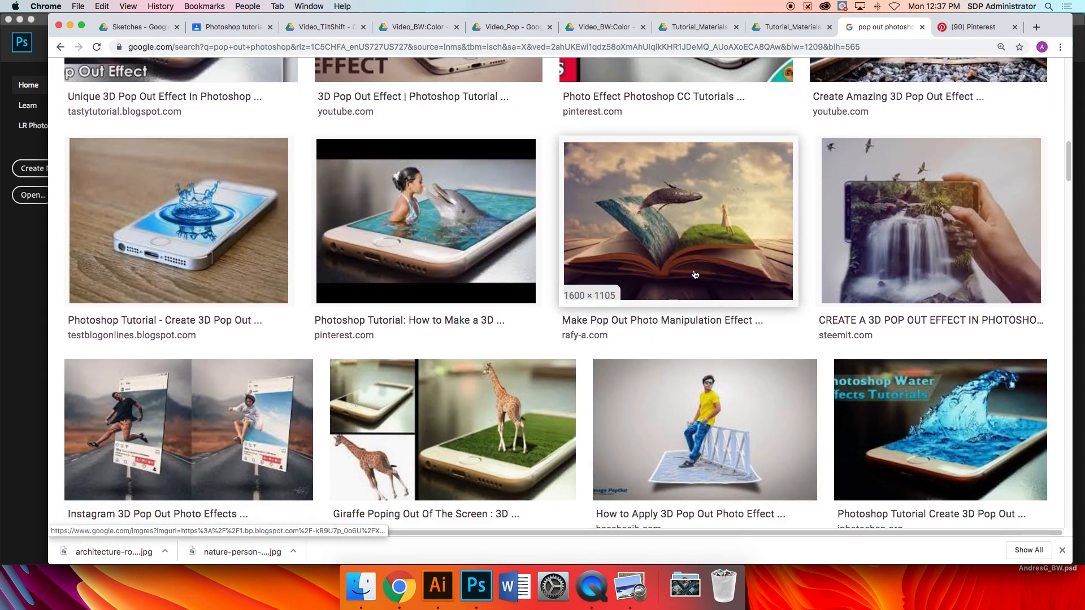
scroll(672, 315, "down", 3)
scroll(673, 315, "down", 7)
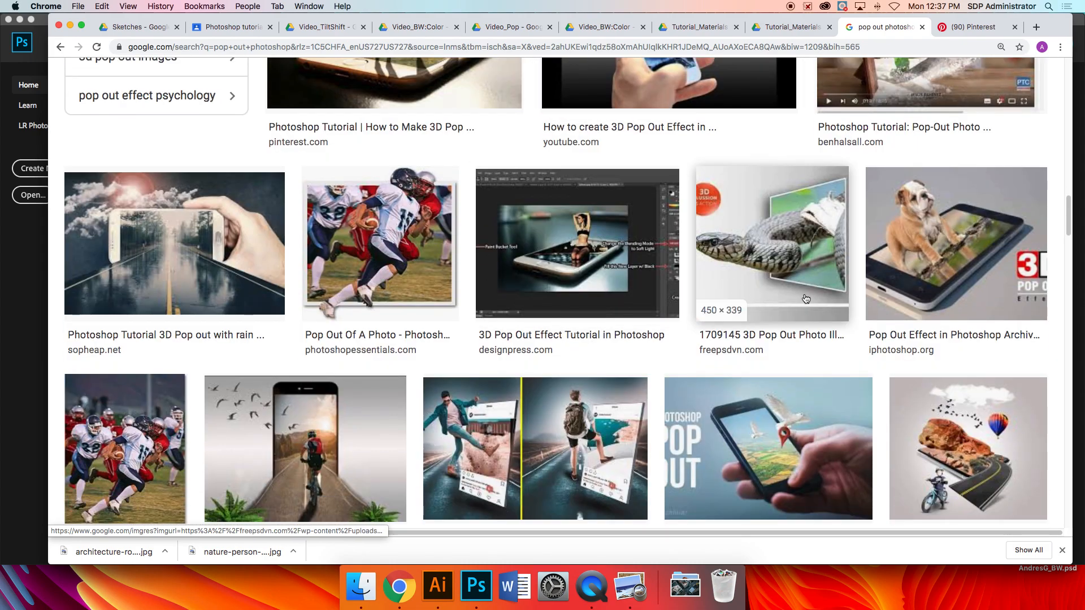
scroll(773, 272, "down", 5)
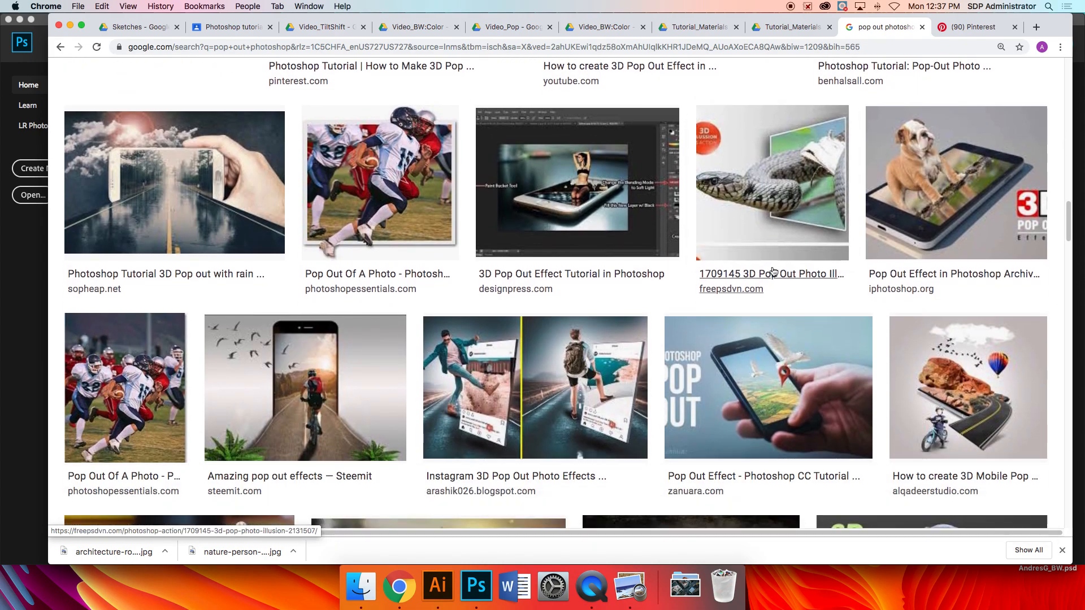
scroll(774, 270, "down", 5)
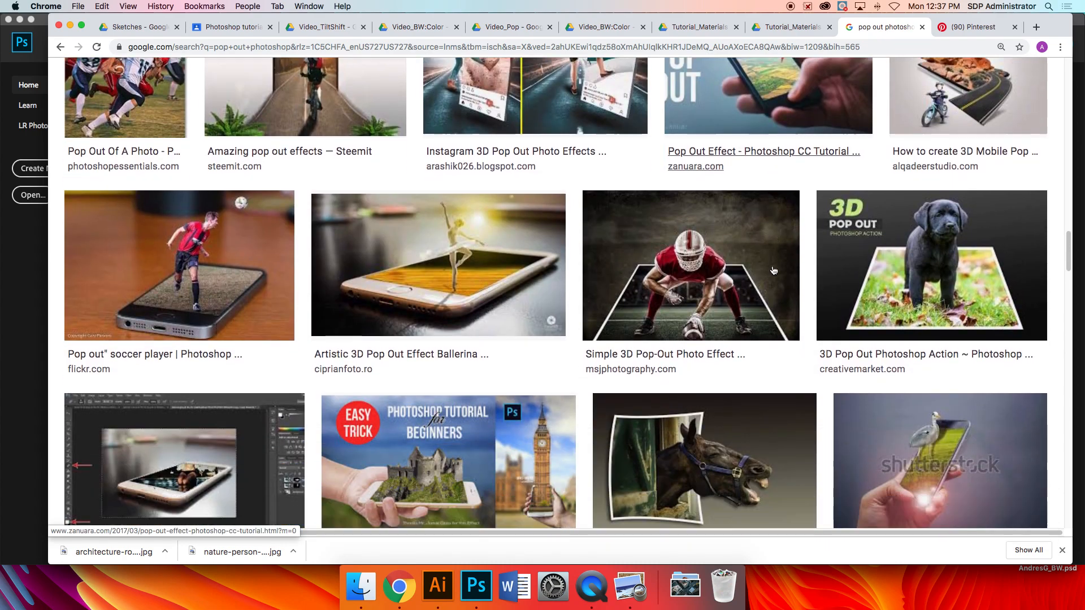
scroll(773, 268, "down", 2)
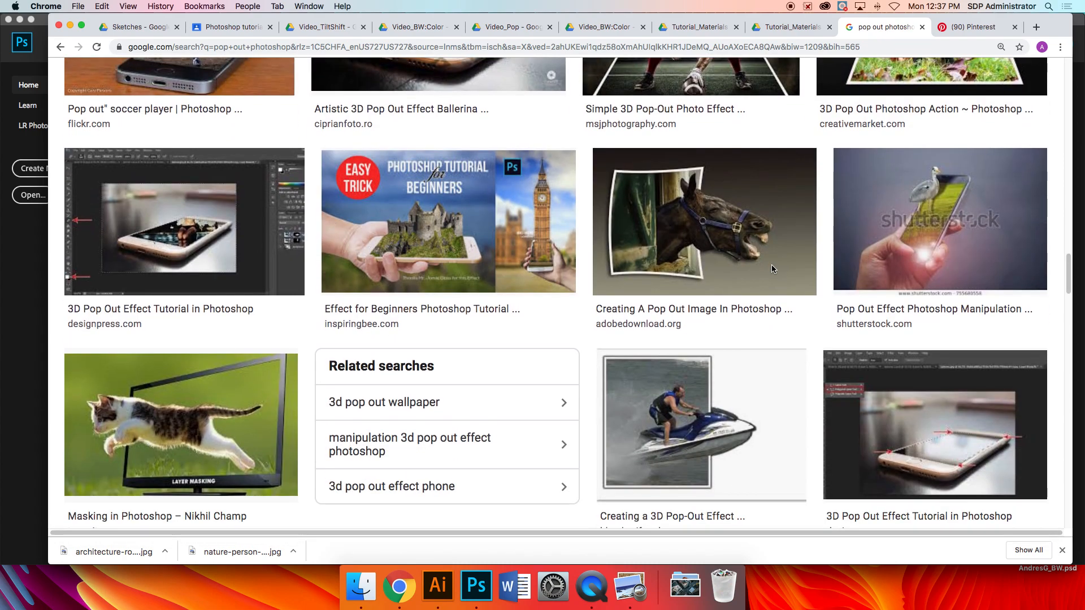
scroll(772, 269, "down", 1)
scroll(773, 269, "down", 9)
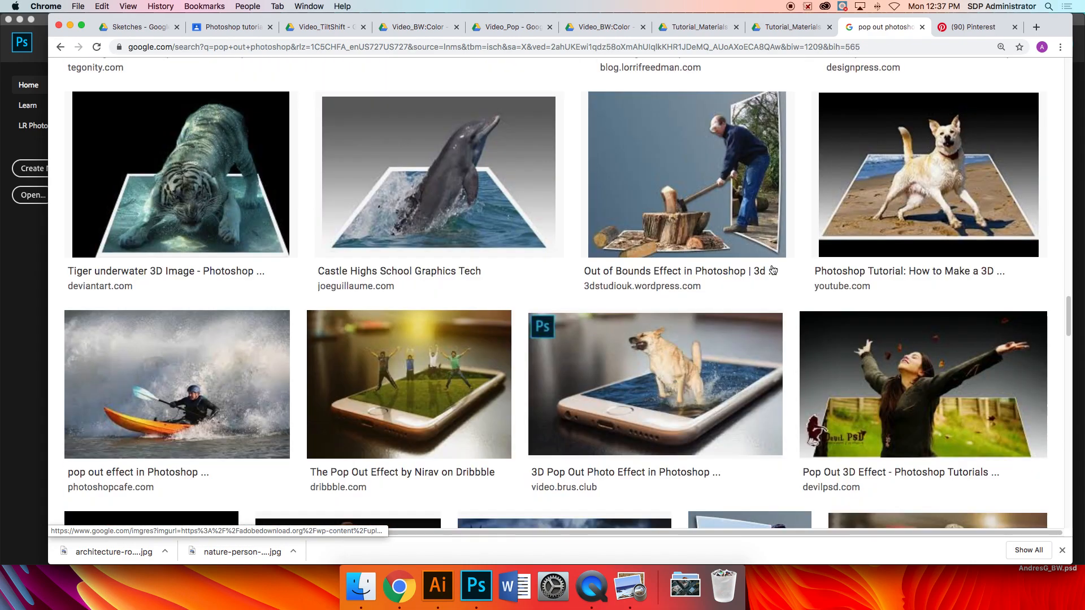
Step: Look through the Pinterest results for "popout photoshop" for more examples of the effect
left_click(989, 24)
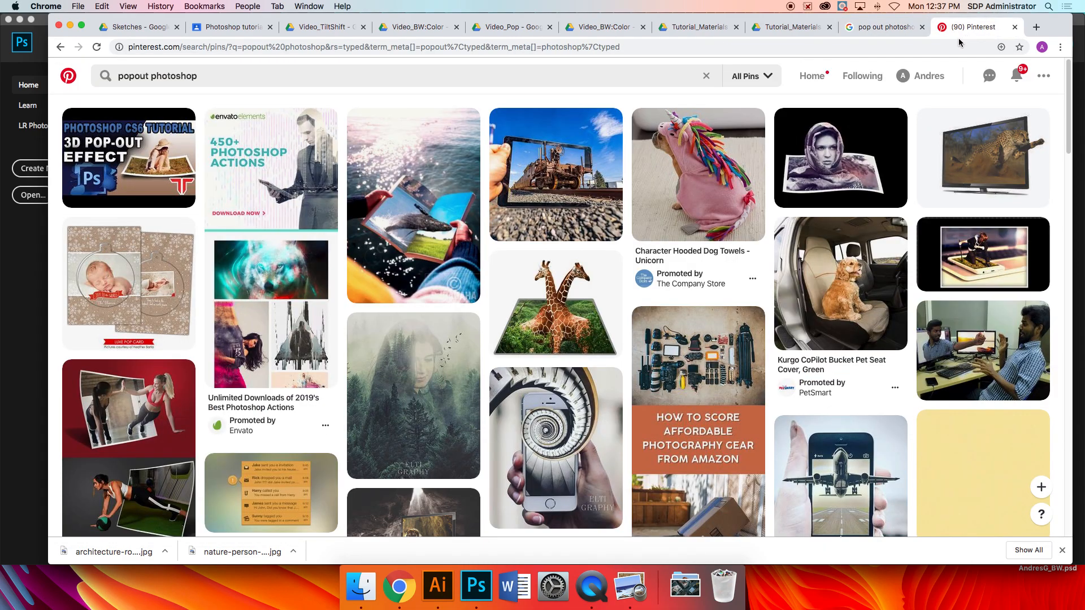
scroll(735, 279, "down", 10)
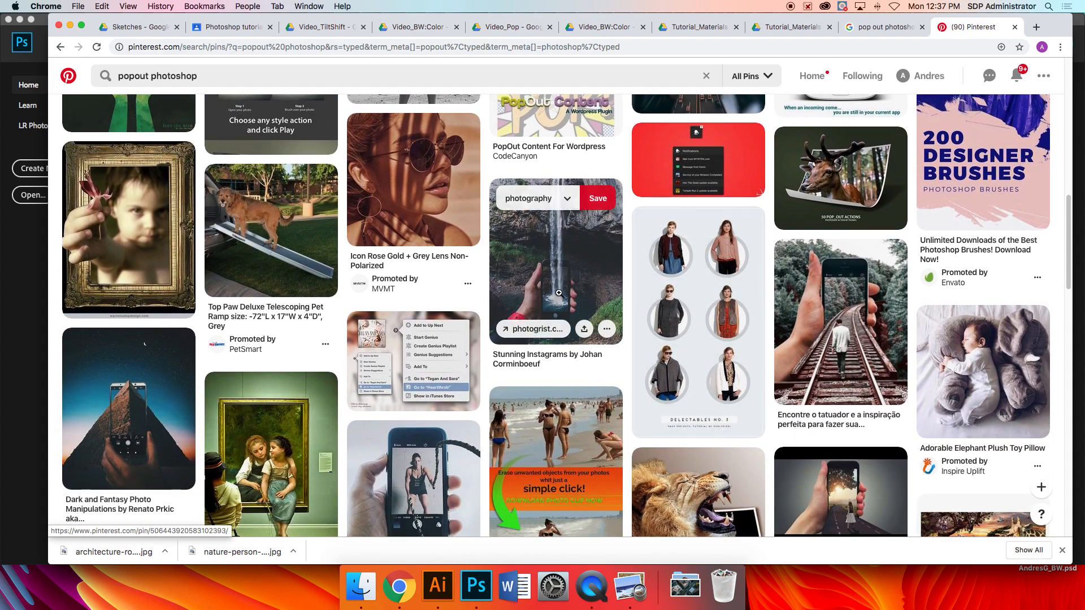
scroll(557, 297, "down", 2)
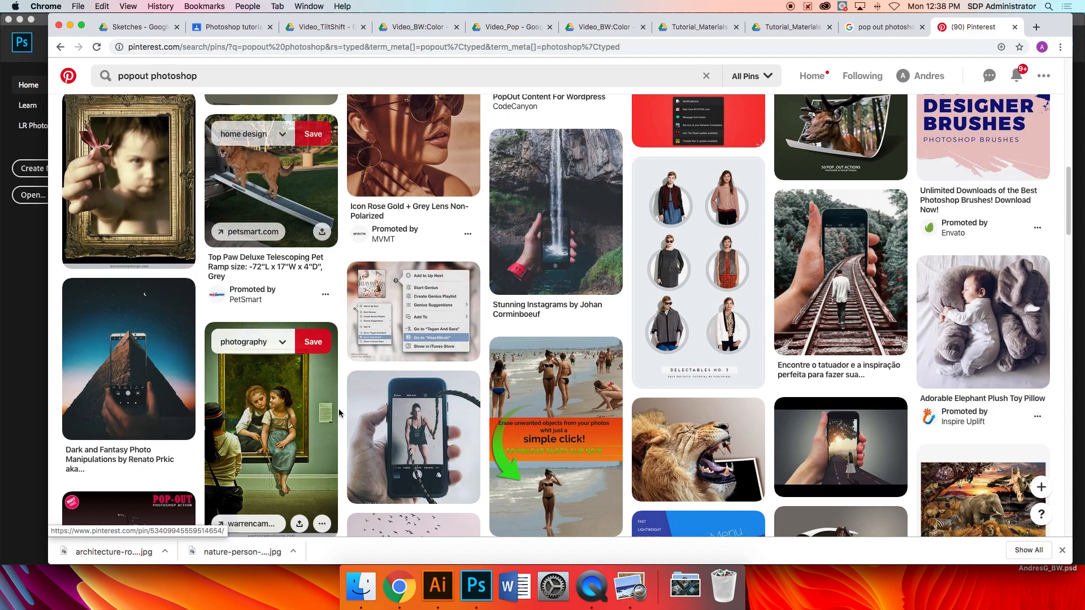
Step: Switch to Photoshop and open the associate-business-cellphone JPG from the Video_Pop folder inside Tutorial_Materials
left_click(476, 588)
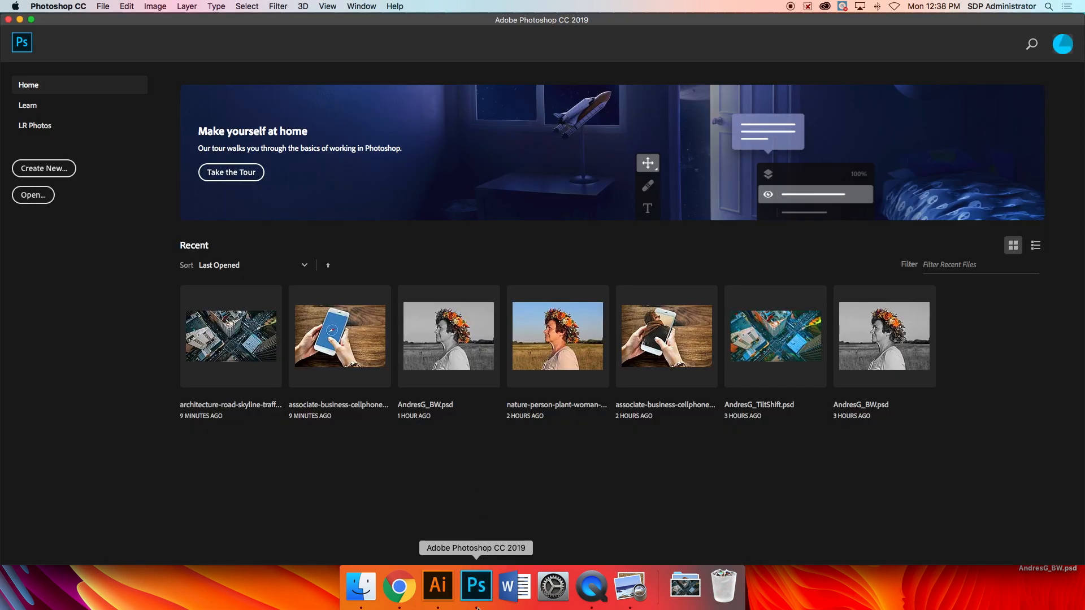
left_click(104, 5)
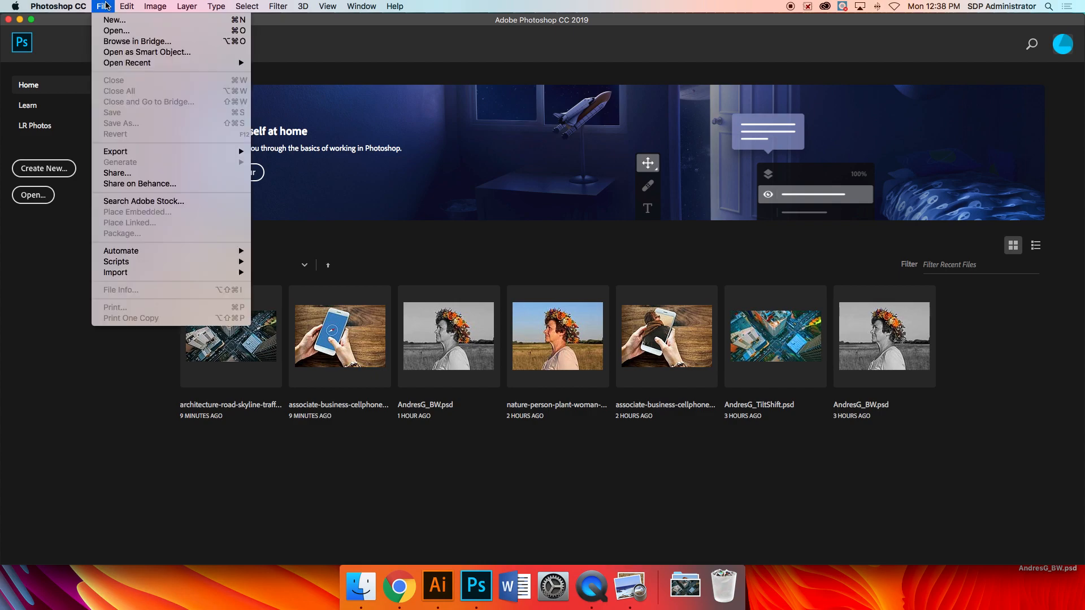
left_click(114, 32)
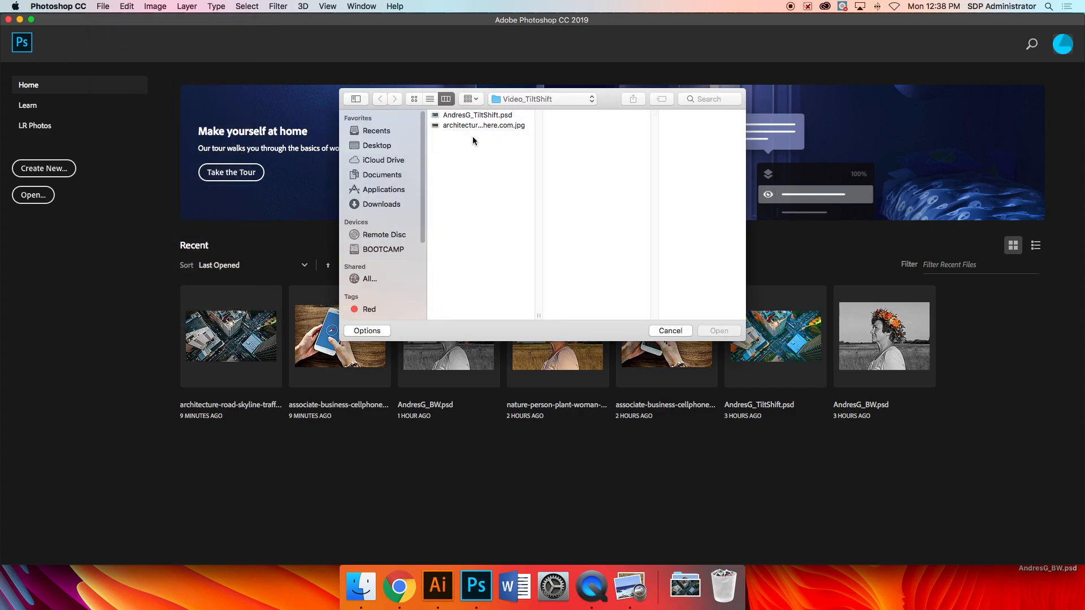
left_click(569, 100)
left_click(562, 112)
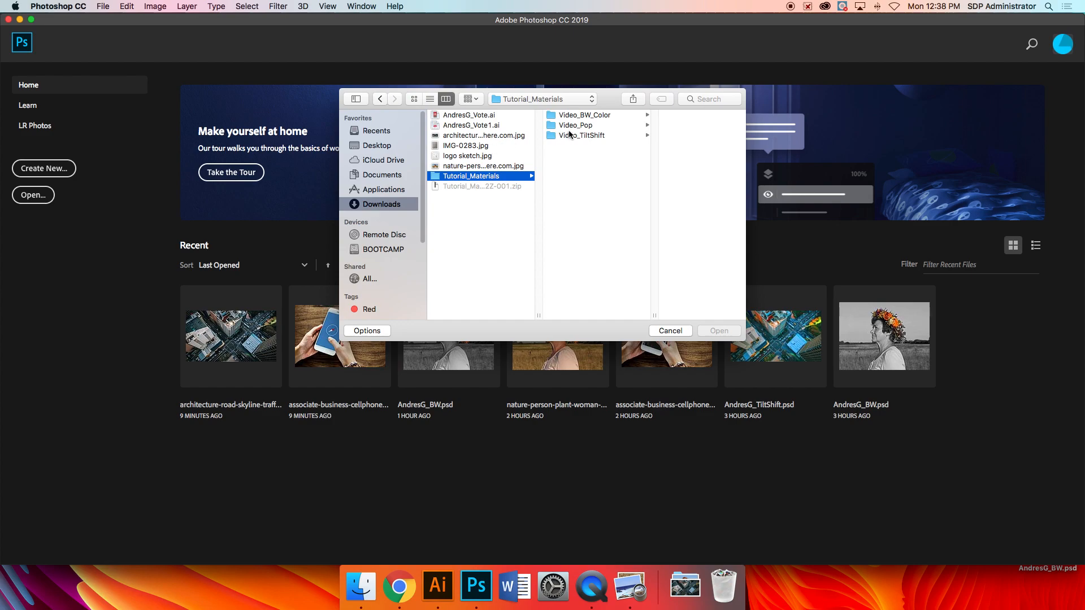
left_click(586, 126)
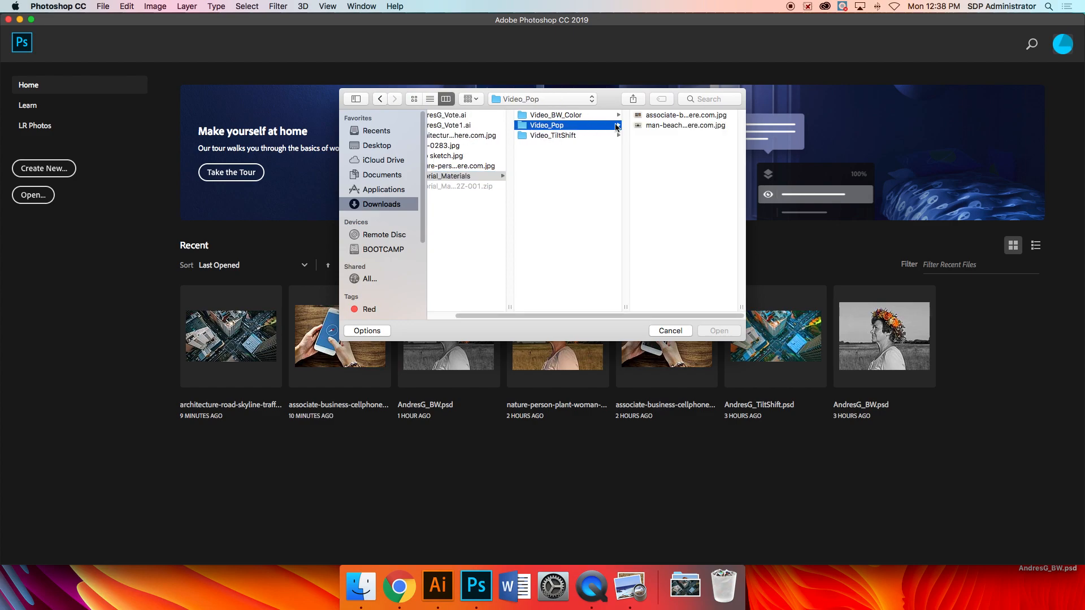
left_click(692, 116)
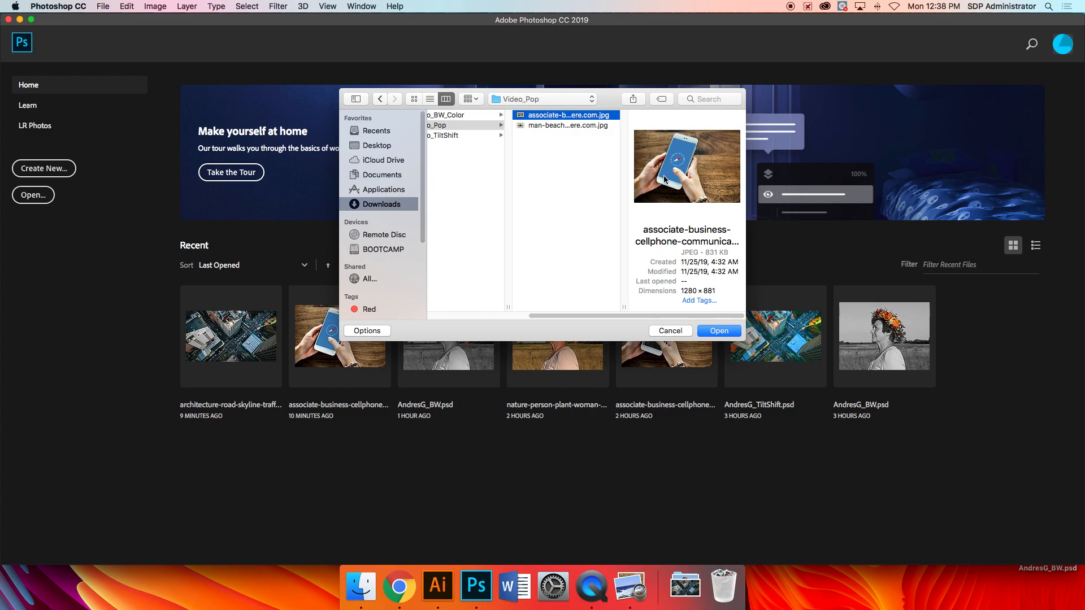
left_click(723, 332)
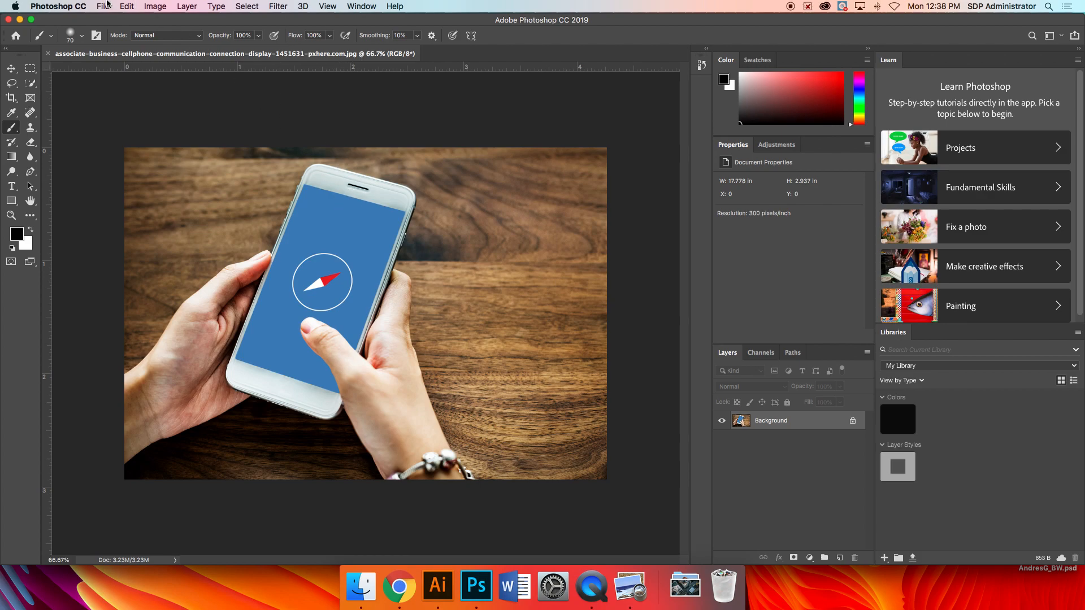
Step: Place man-beach-sea-sand-horizon-person-3329-pxhere.com.jpg from the Video_Pop folder as a linked image over the phone photo
left_click(104, 6)
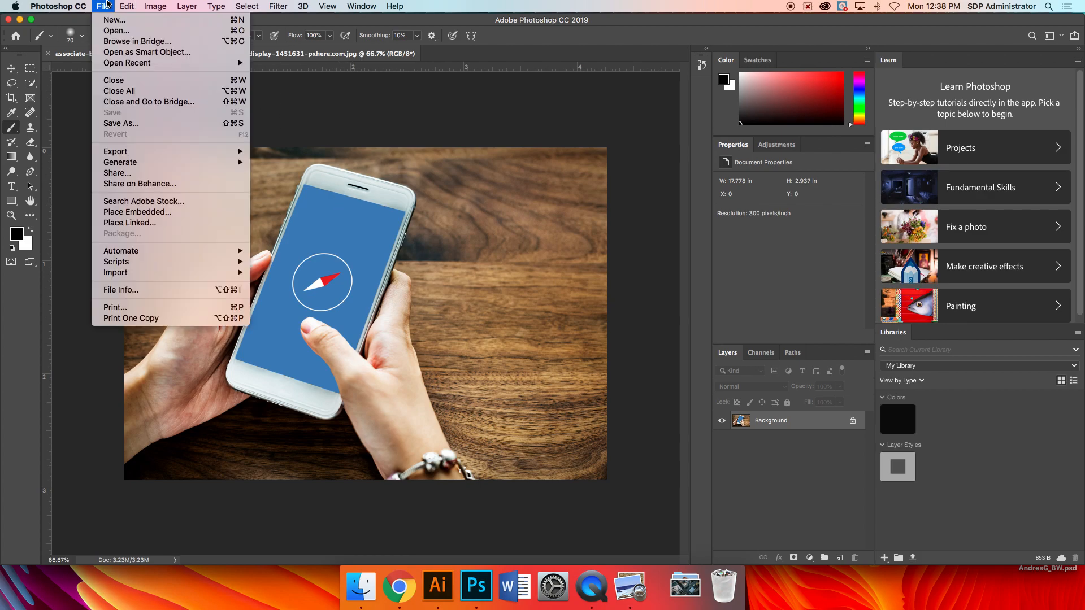
left_click(142, 225)
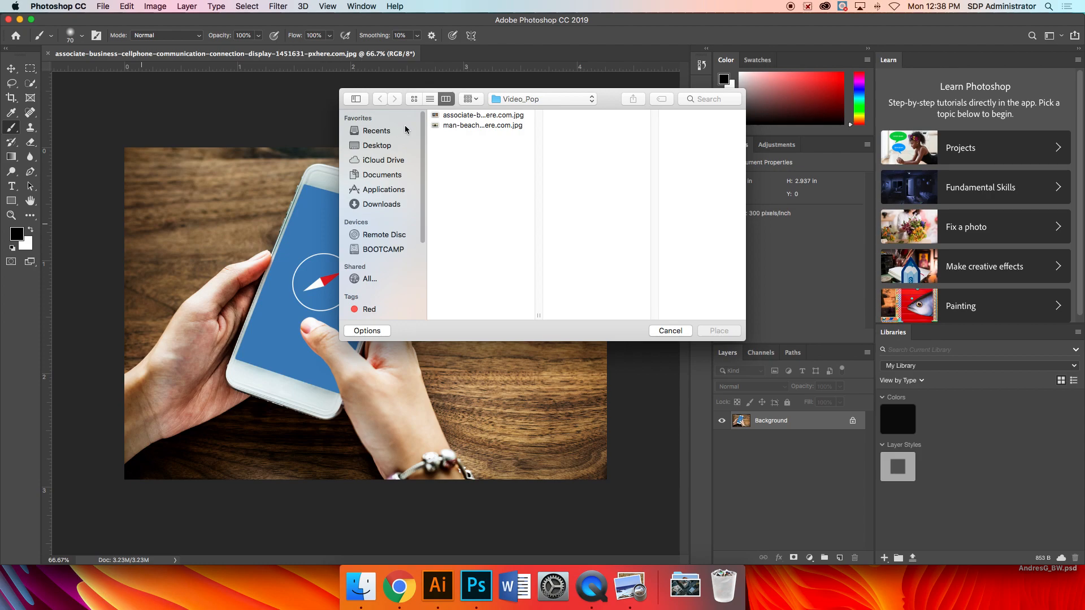
left_click(472, 126)
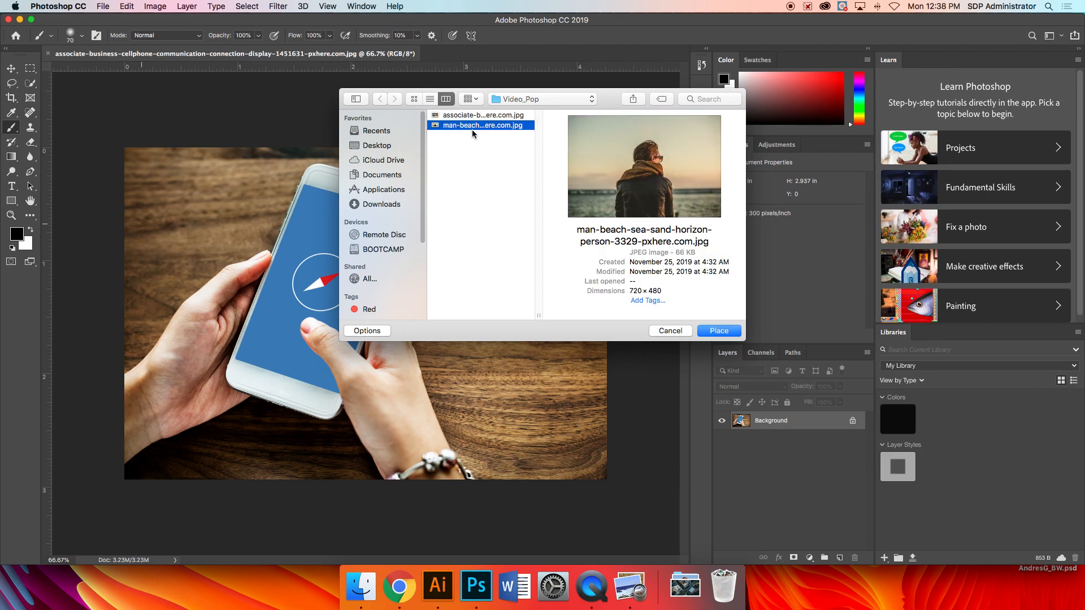
left_click(719, 331)
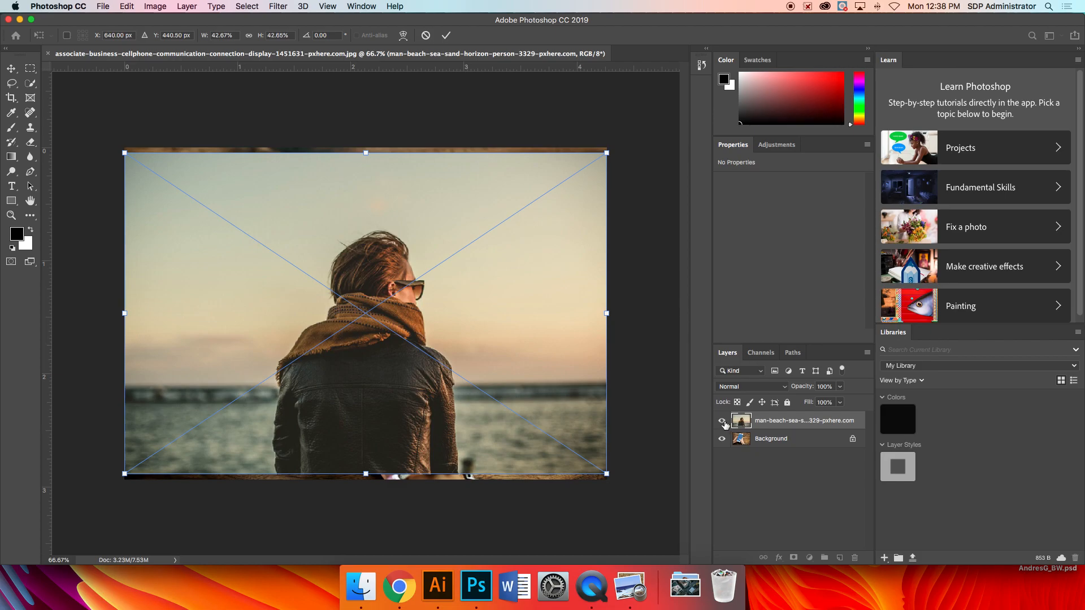
Step: Toggle the visibility of the placed man-beach layer to compare it with the phone photo beneath, leaving it shown
left_click(722, 422)
key("ctrl+super+m")
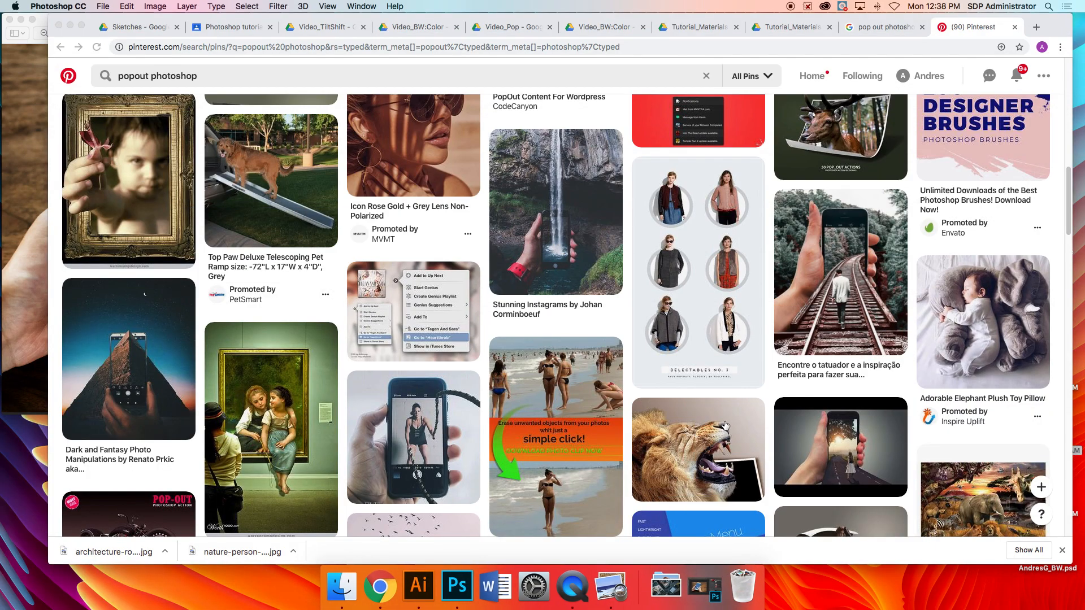
left_click(706, 589)
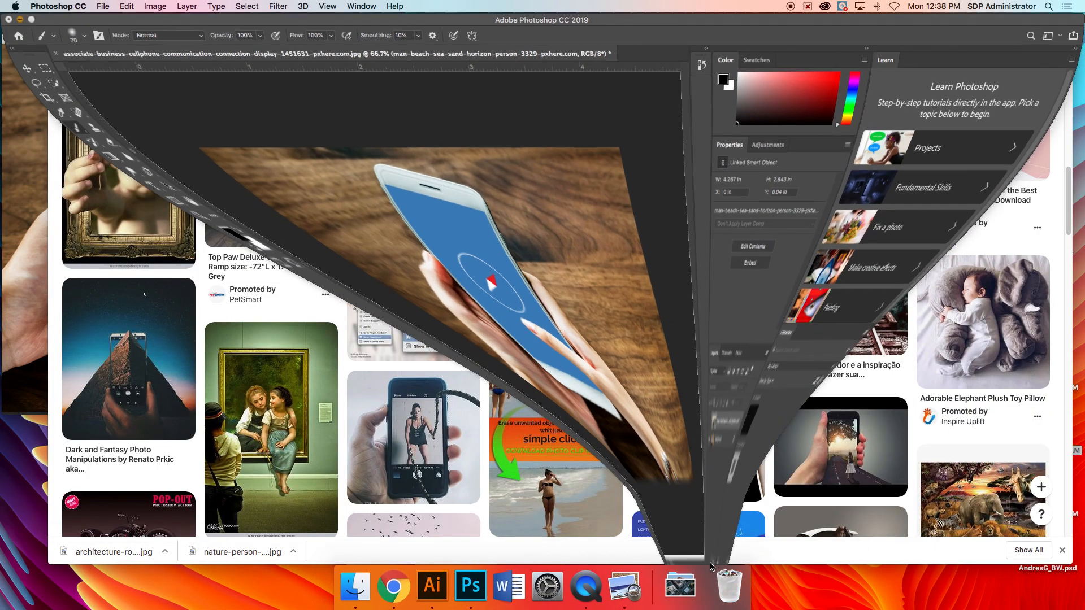
left_click(723, 422)
left_click(723, 422)
left_click(723, 422)
left_click(723, 422)
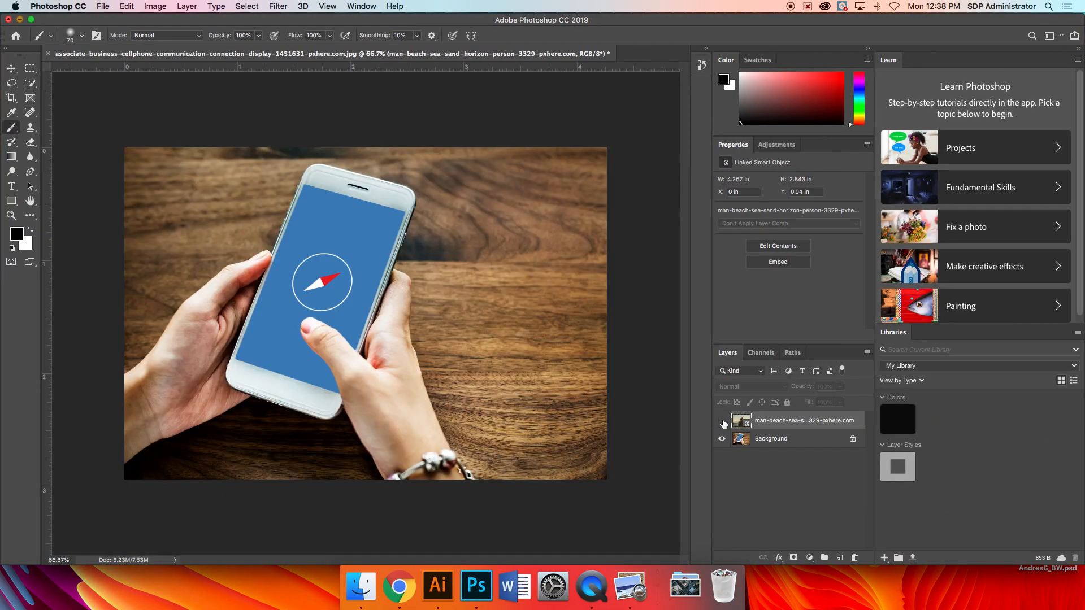
left_click(723, 422)
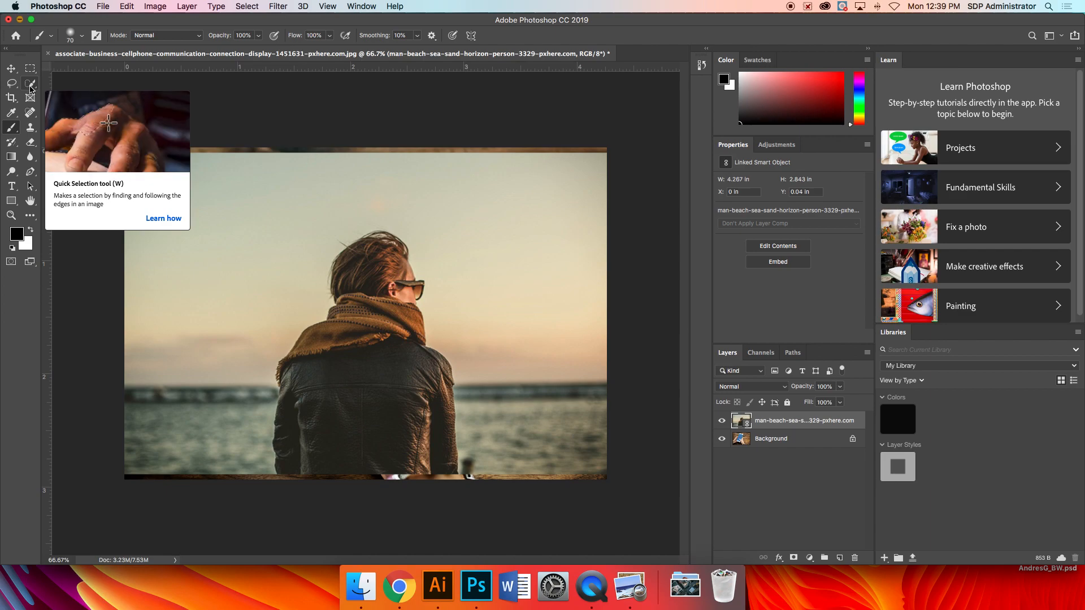
Step: Activate the Quick Selection tool and reset the Essentials workspace to its default layout
left_click(30, 86)
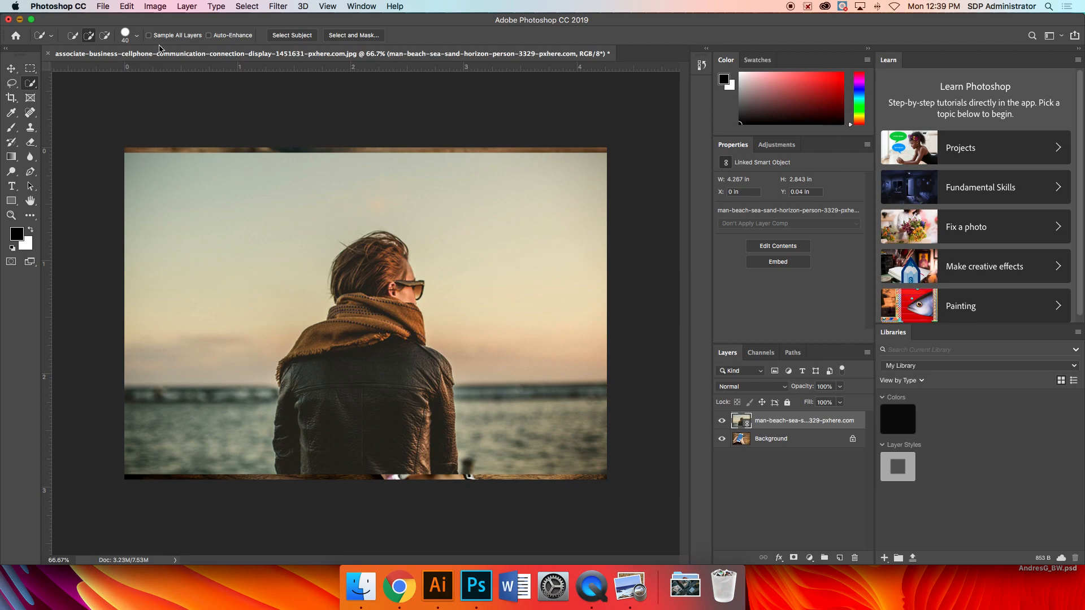
left_click(358, 6)
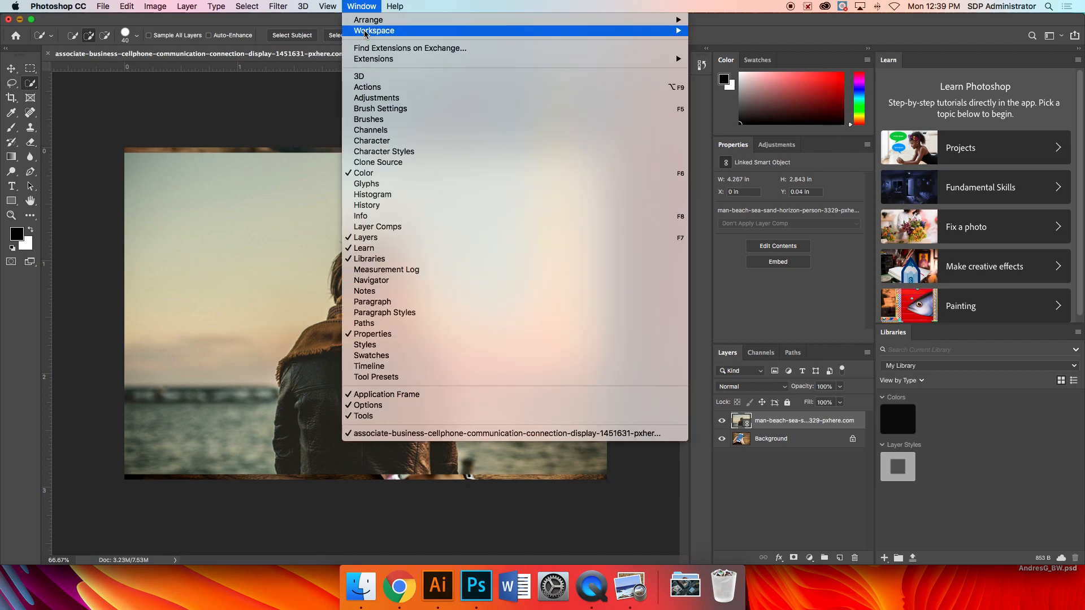
mouse_move(681, 30)
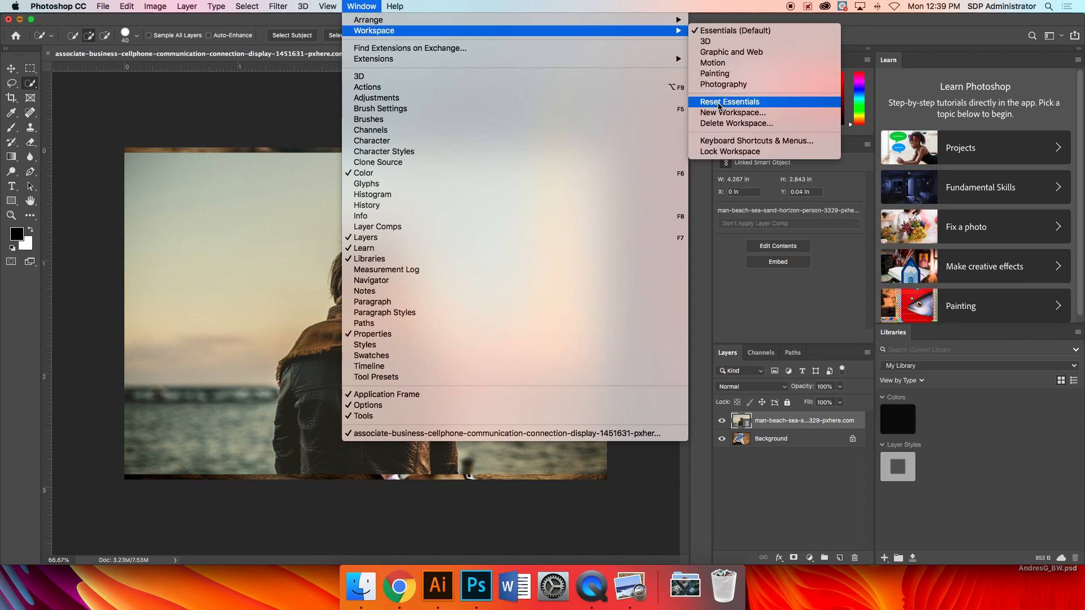
left_click(728, 107)
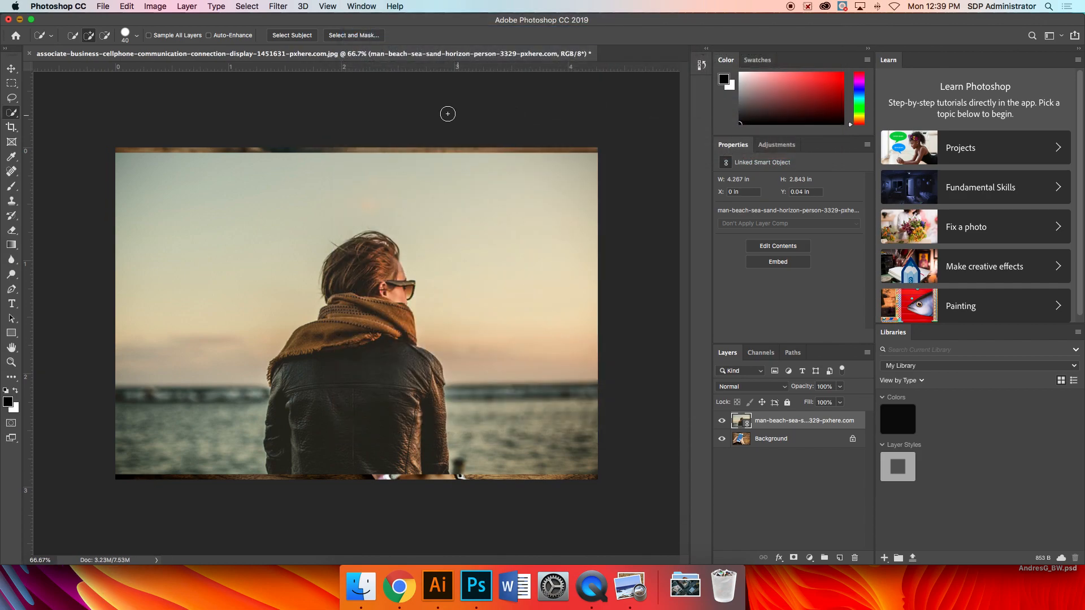
Step: Use Select Subject to select the man on the man-beach layer and add a layer mask that hides the beach background
left_click(5, 50)
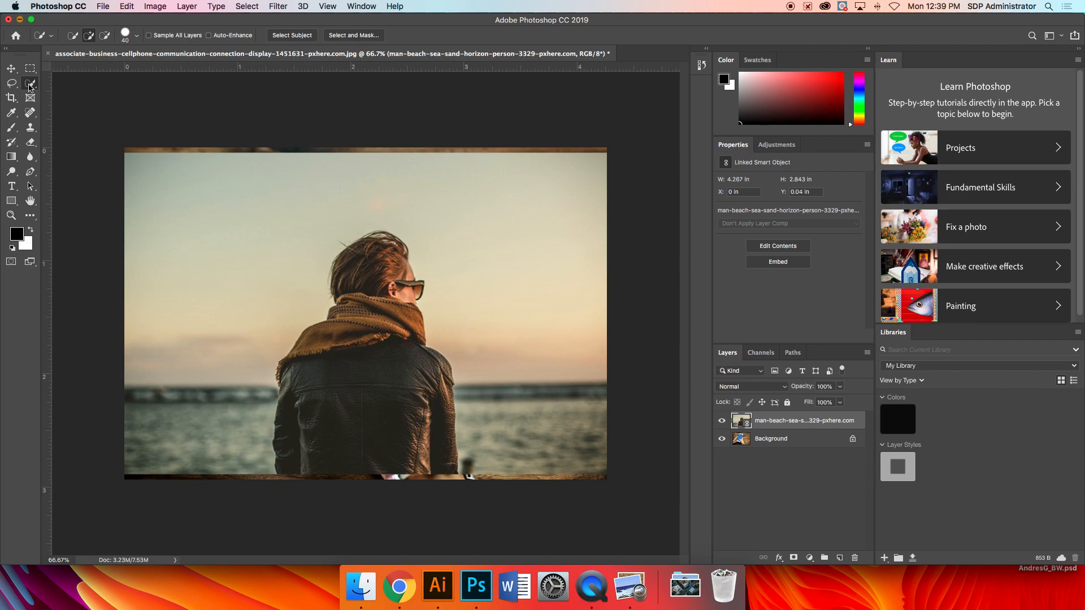
right_click(29, 84)
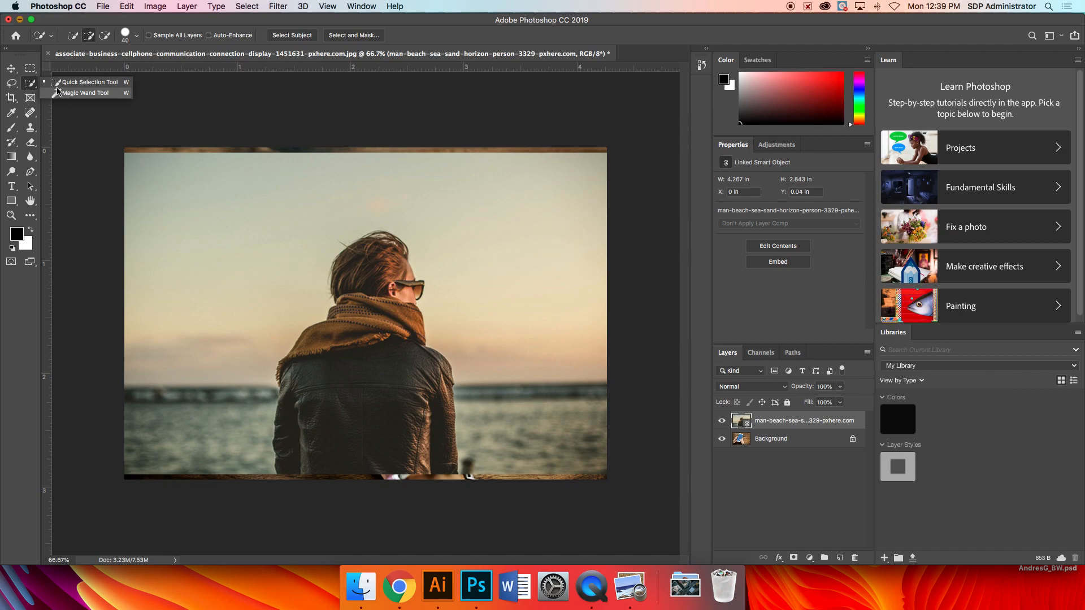
left_click(53, 85)
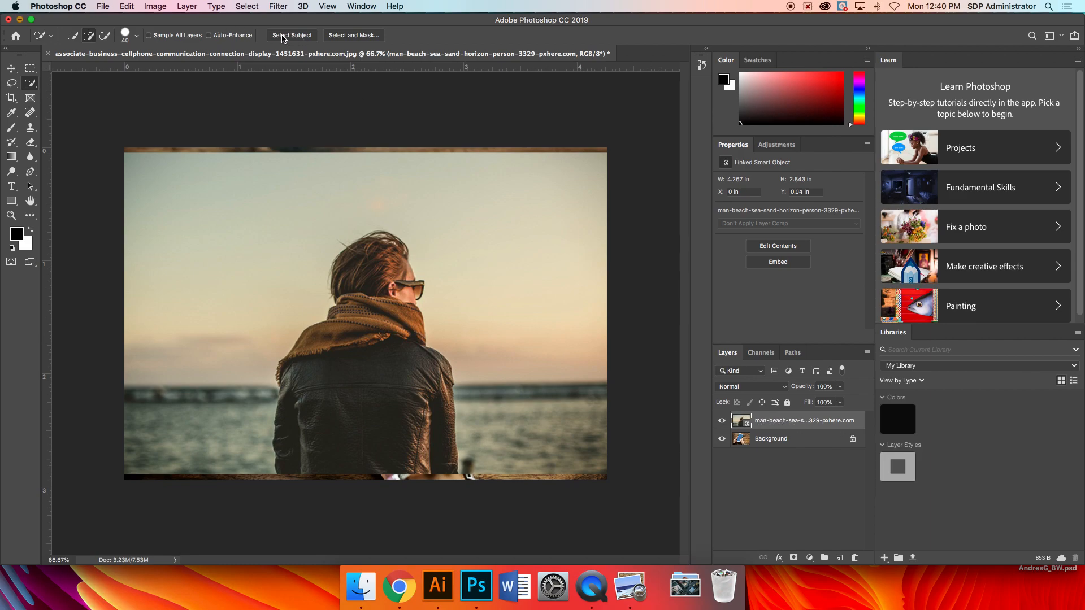
left_click(305, 36)
left_click(794, 558)
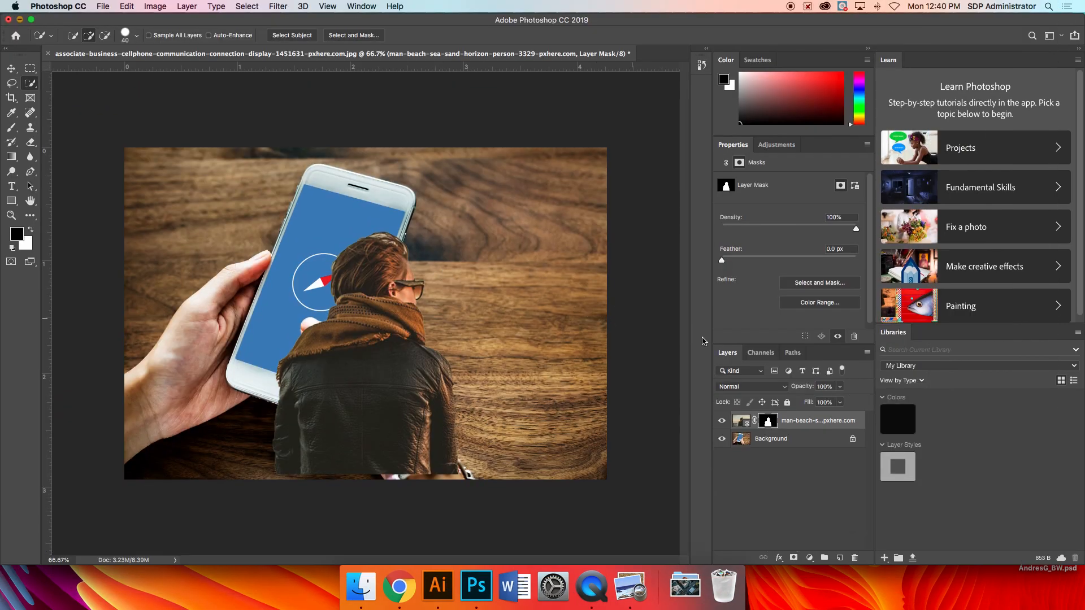
Step: Open the man's layer mask in Select and Mask and refine the hair edges along the top and back of his head with the Refine Edge Brush
right_click(771, 422)
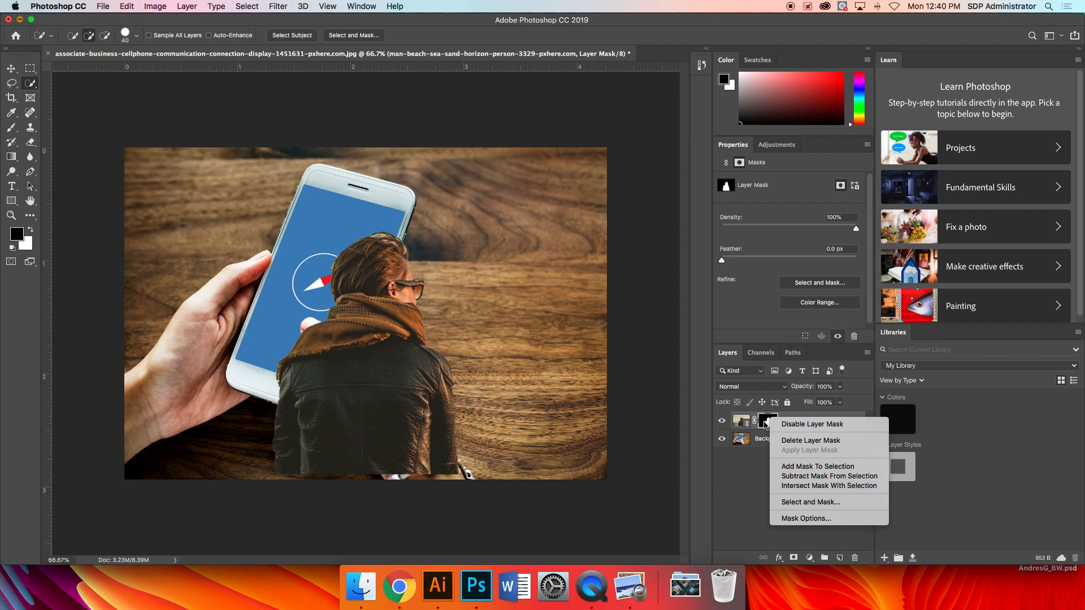
left_click(821, 502)
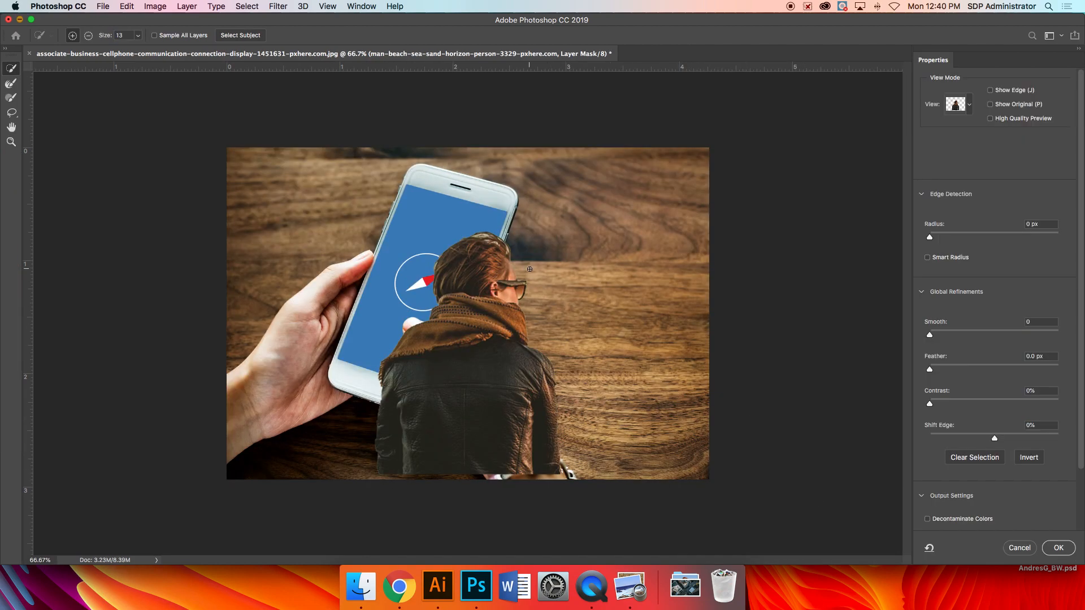
left_click(11, 85)
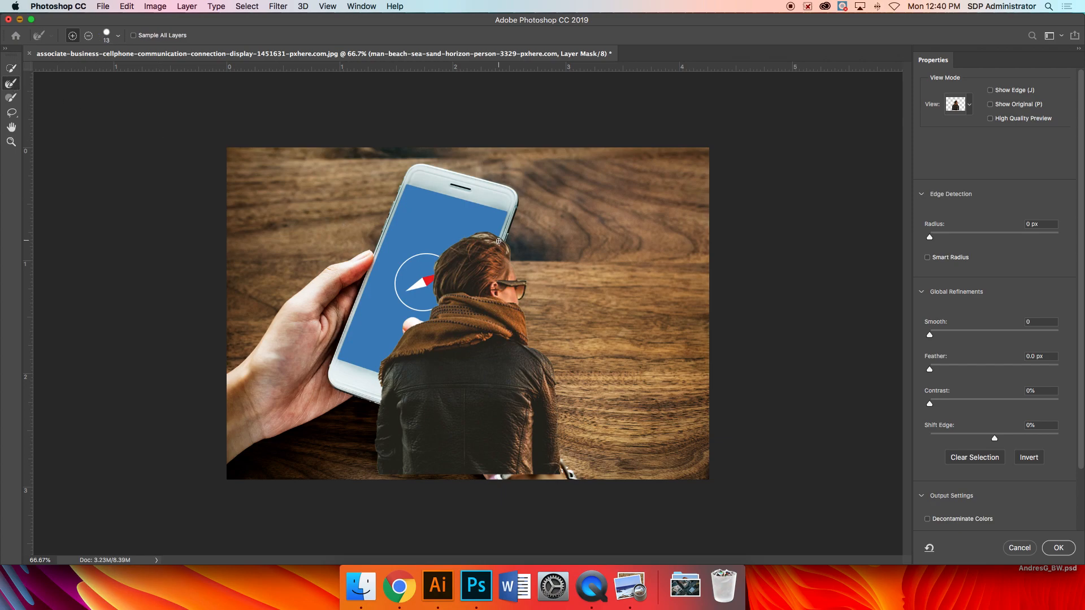
key("super+equal")
key("super+equal")
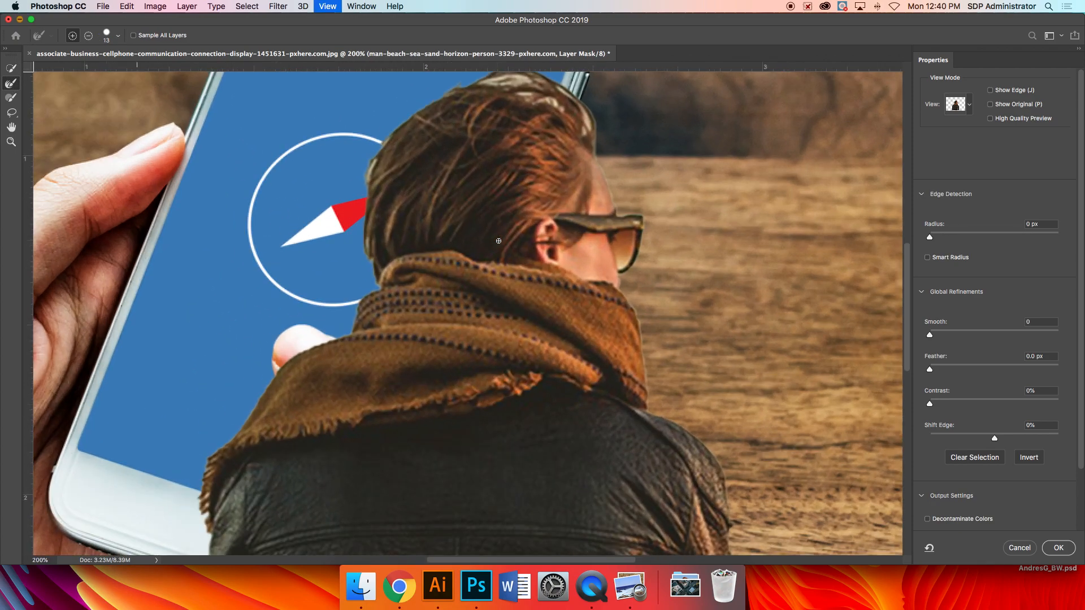
scroll(520, 195, "up", 5)
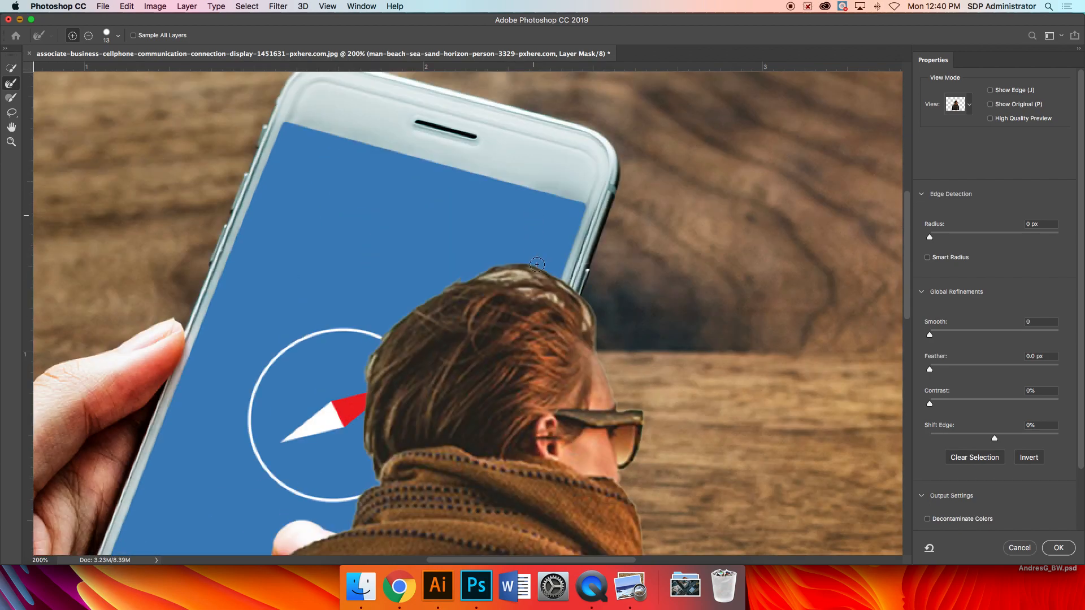
mouse_move(531, 277)
left_mouse_down()
mouse_move(484, 277)
mouse_move(574, 303)
mouse_move(525, 289)
mouse_move(554, 297)
mouse_move(585, 331)
mouse_move(573, 301)
left_mouse_up()
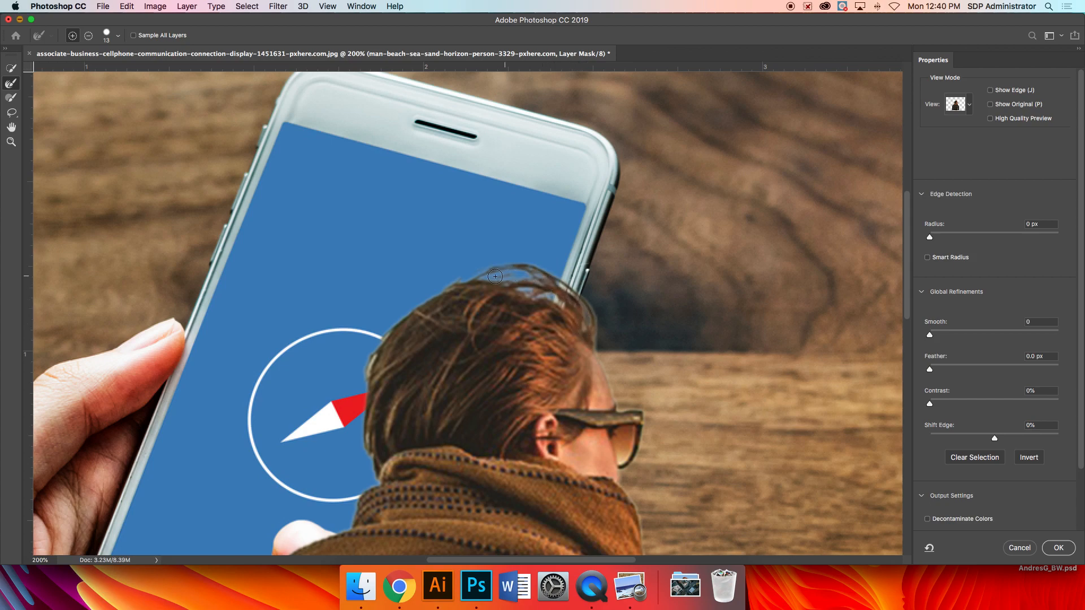
mouse_move(435, 296)
left_mouse_down()
mouse_move(390, 333)
mouse_move(373, 368)
mouse_move(369, 448)
left_mouse_up()
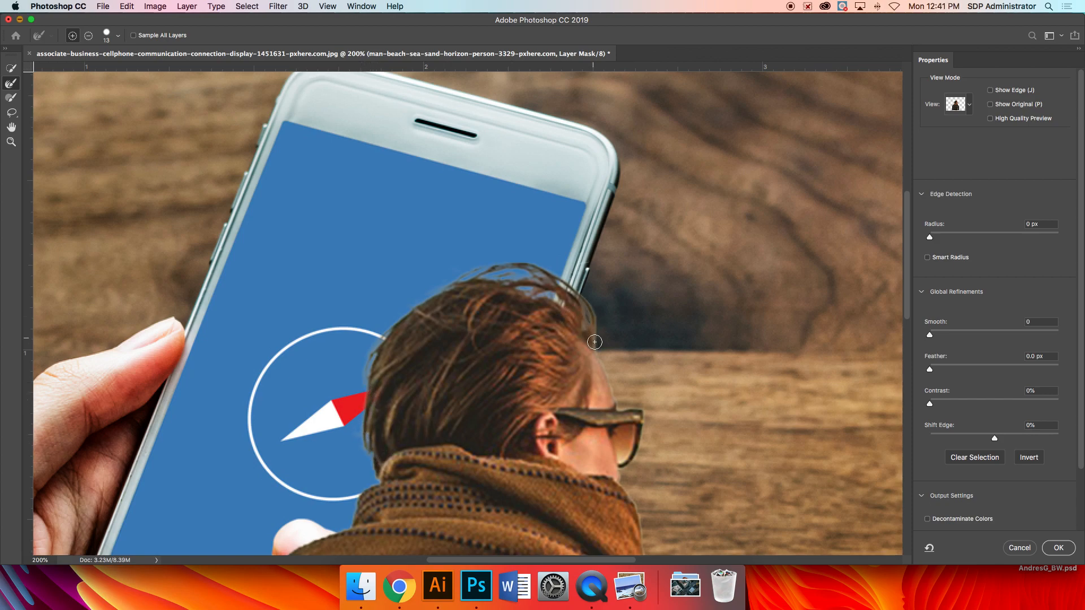
Step: Refine the mask edge along the man's face and scarf, then accept the Select and Mask refinements
mouse_move(597, 352)
left_mouse_down()
mouse_move(620, 405)
mouse_move(647, 413)
mouse_move(651, 436)
mouse_move(620, 481)
left_mouse_up()
scroll(635, 485, "down", 10)
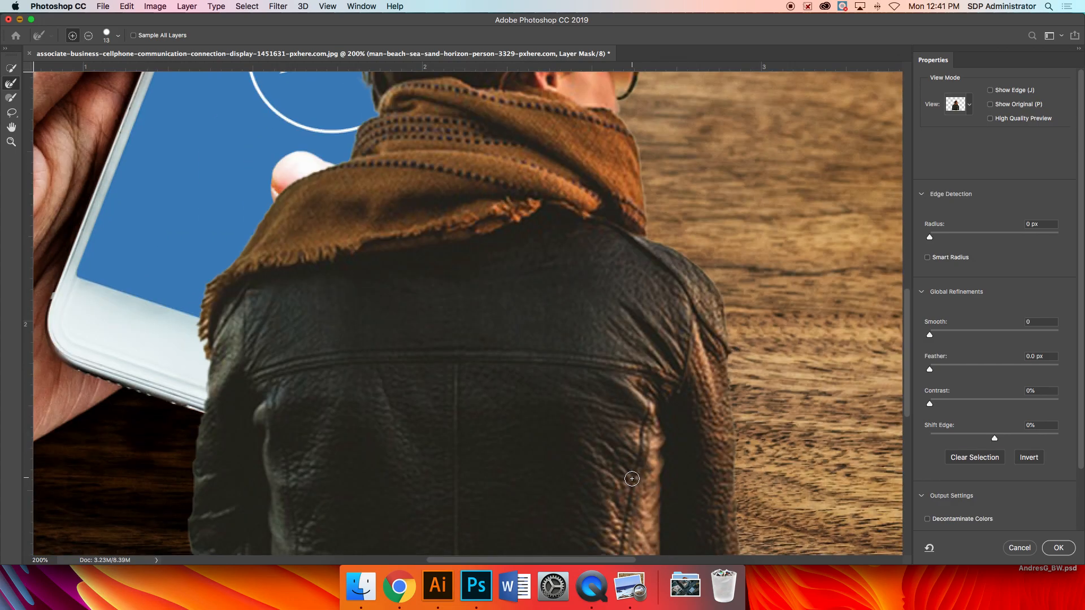
scroll(376, 463, "up", 9)
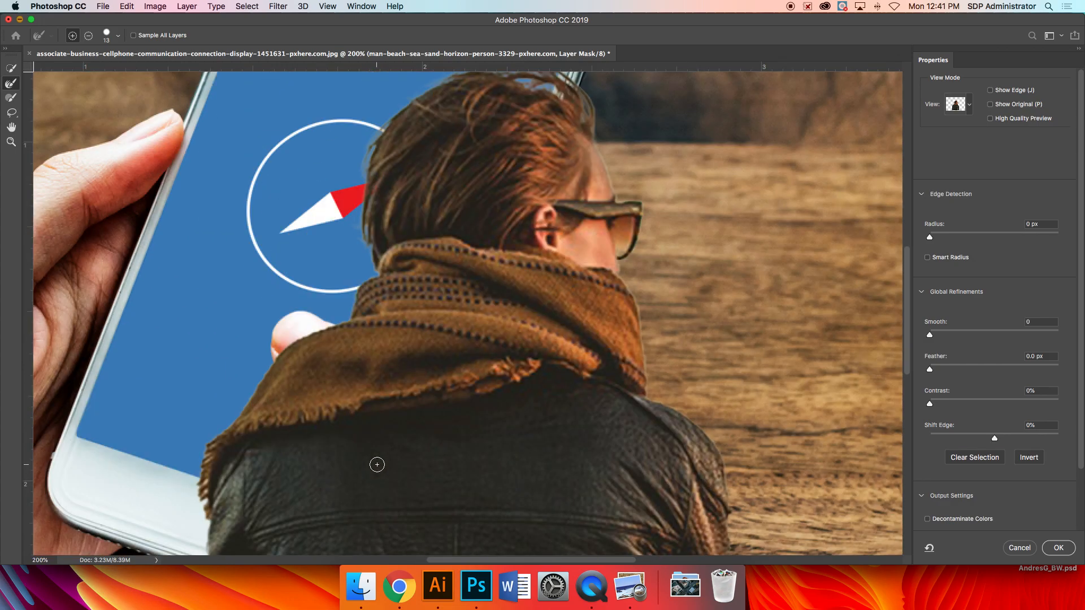
scroll(377, 464, "up", 1)
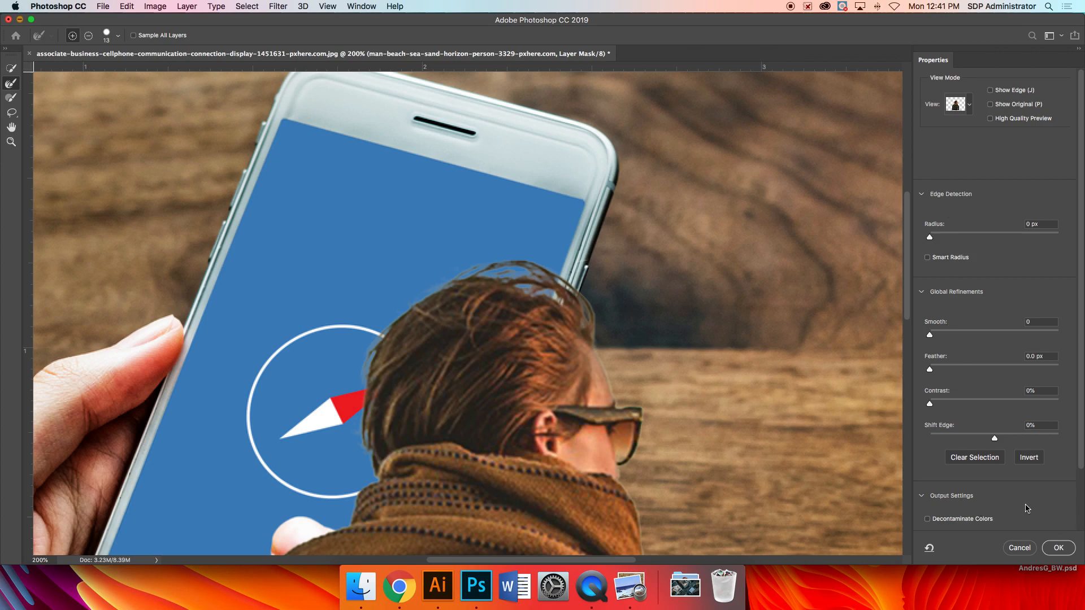
left_click(1058, 548)
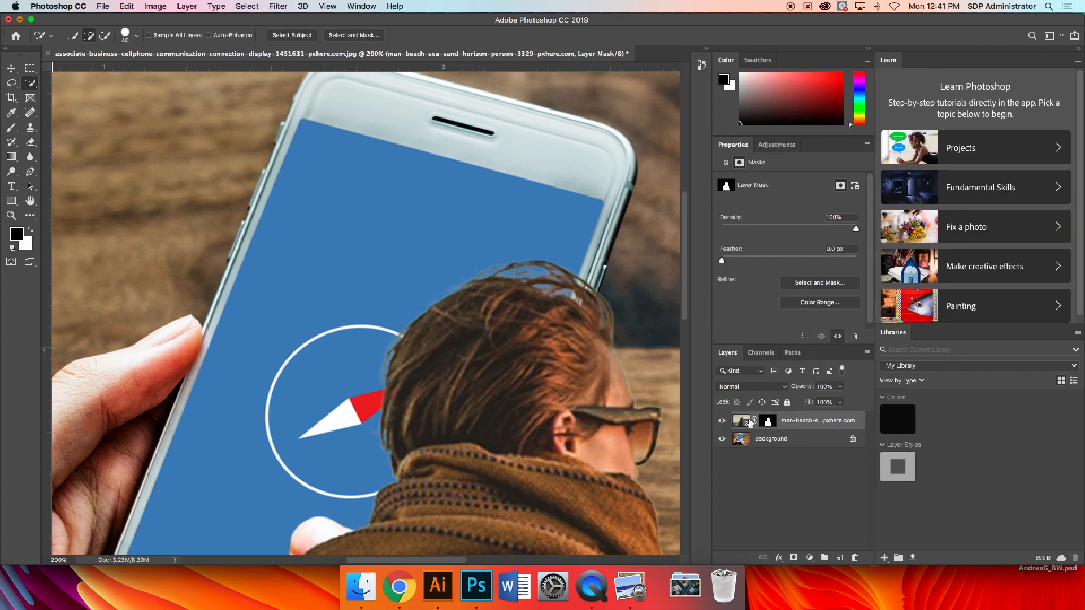
Step: Select the man layer's image instead of its mask and move the man up over the phone with the Move tool
scroll(578, 352, "up", 5)
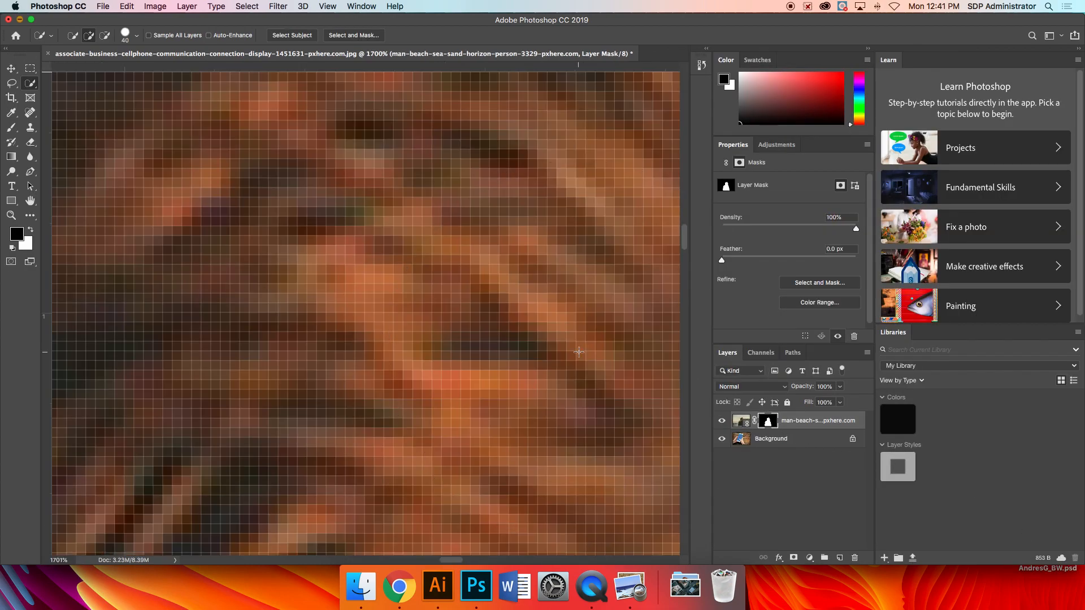
scroll(579, 351, "down", 8)
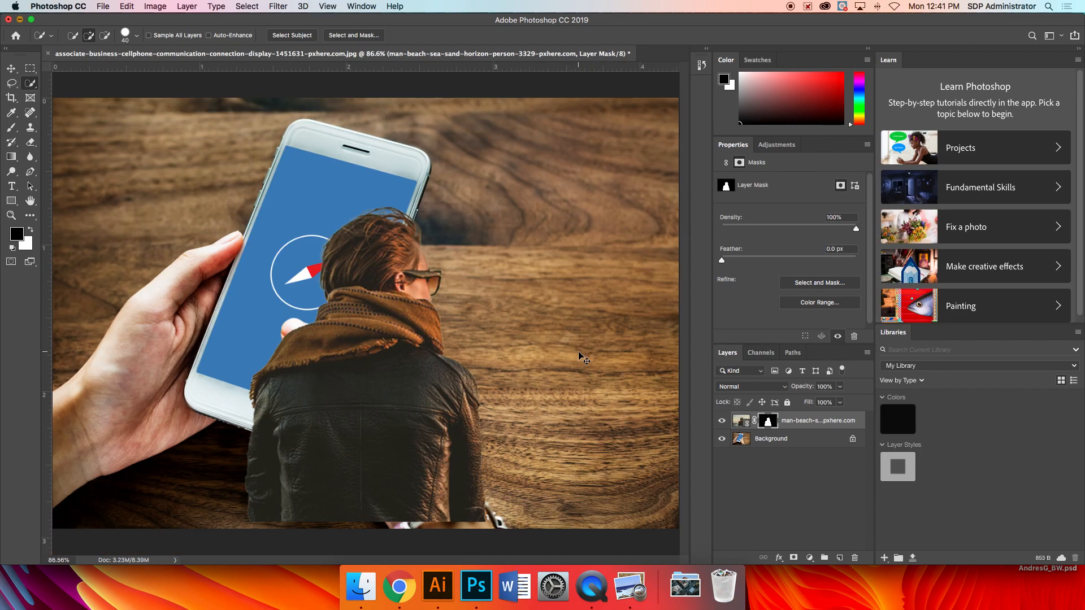
scroll(579, 352, "down", 1)
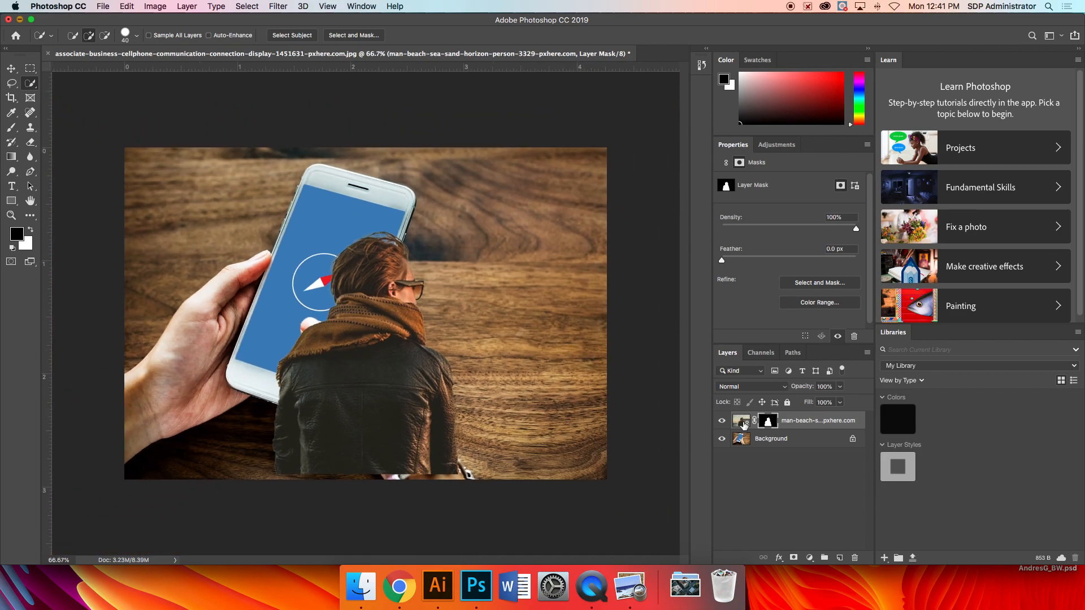
left_click(744, 423)
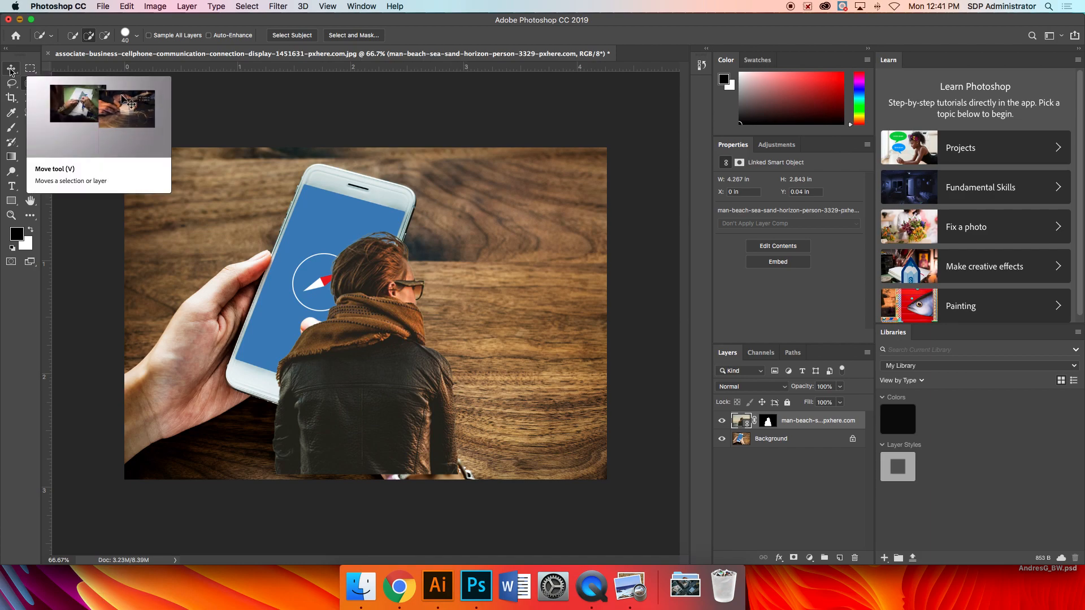
left_click(11, 68)
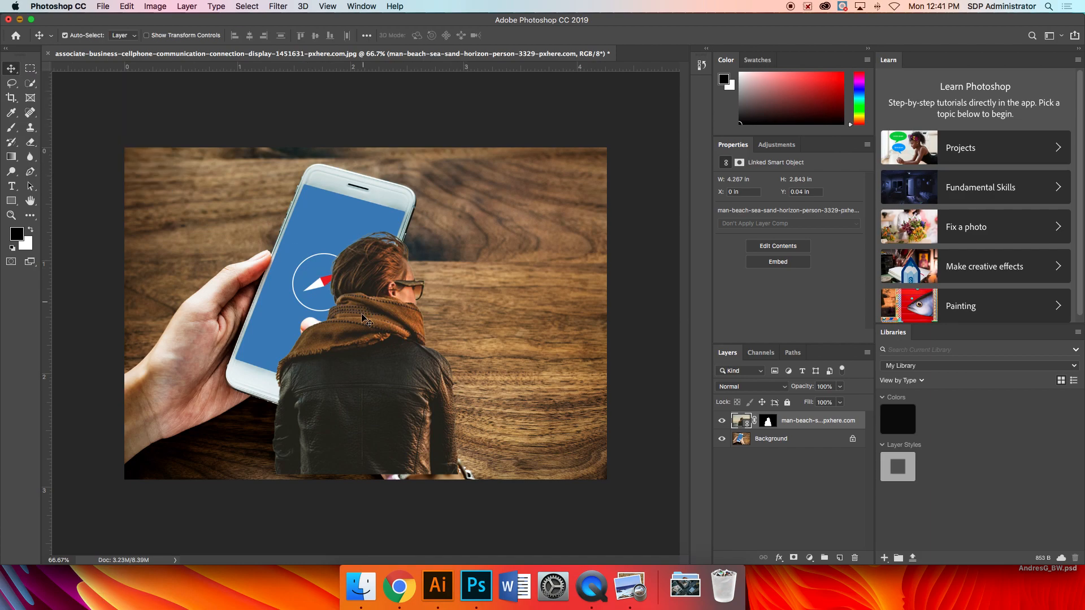
left_click_drag(366, 355, 336, 288)
key("super")
key("super")
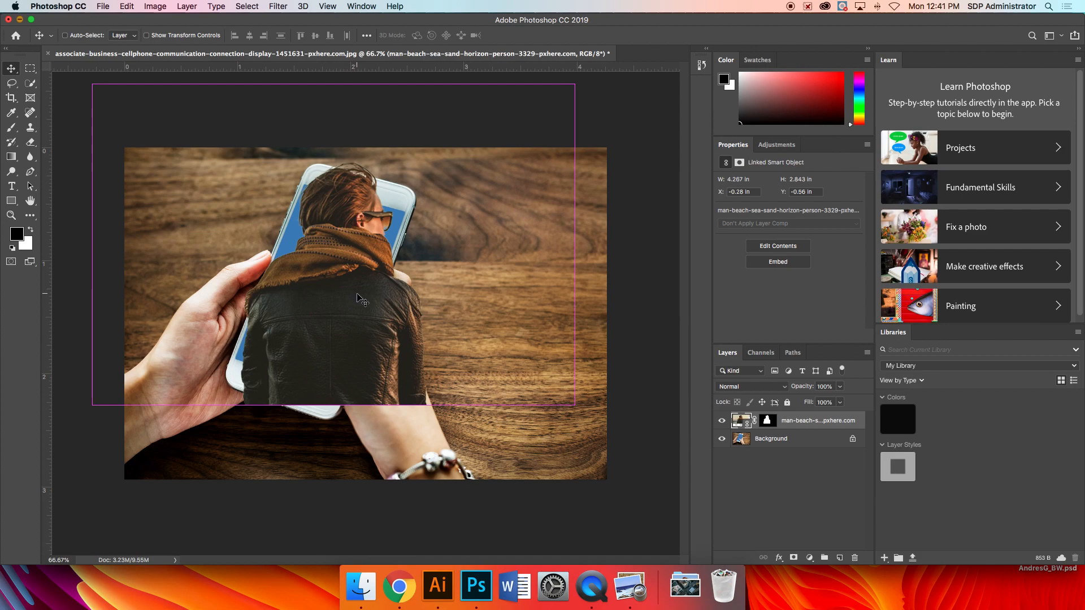
Step: Free-transform the man to about 86.22% scale and -23.98° rotation, positioning him over the tilted phone screen, and apply the transform
key("super+t")
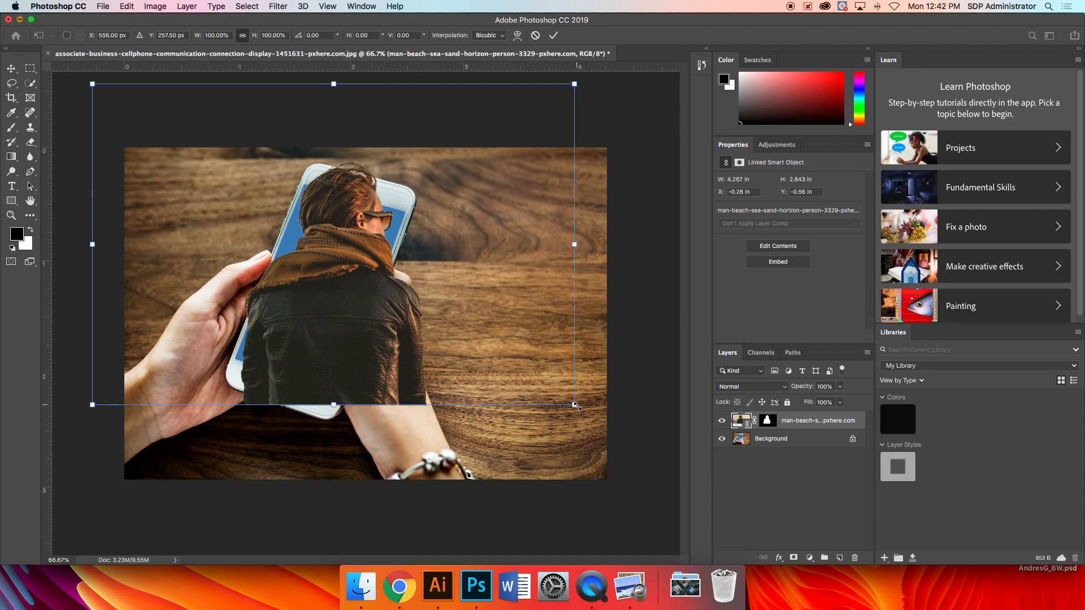
left_click_drag(581, 415, 489, 271)
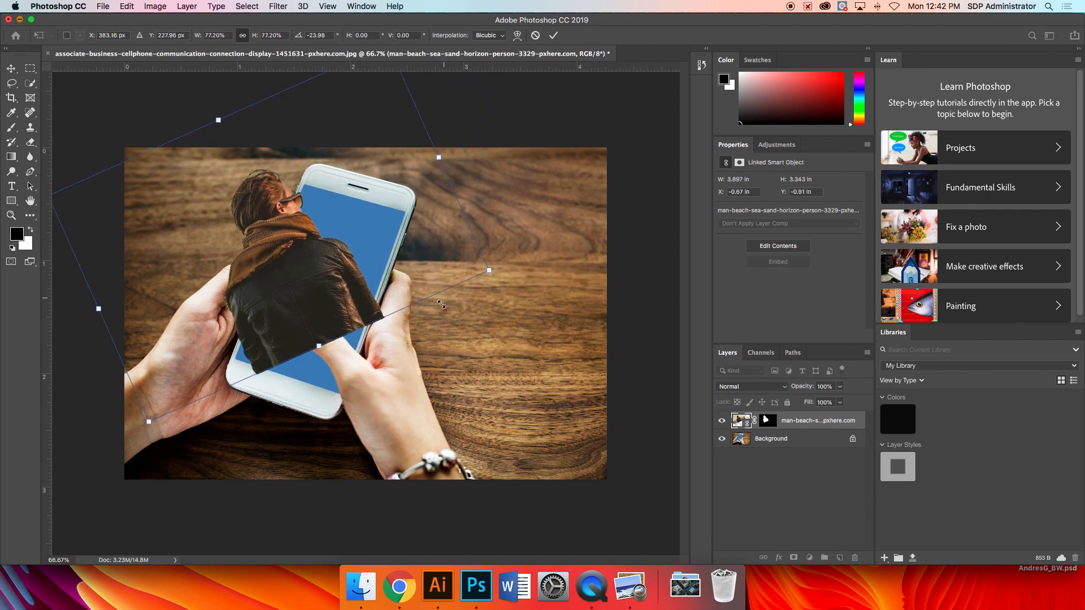
left_click_drag(318, 301, 292, 326)
left_click_drag(489, 303, 539, 309)
left_click_drag(322, 321, 312, 322)
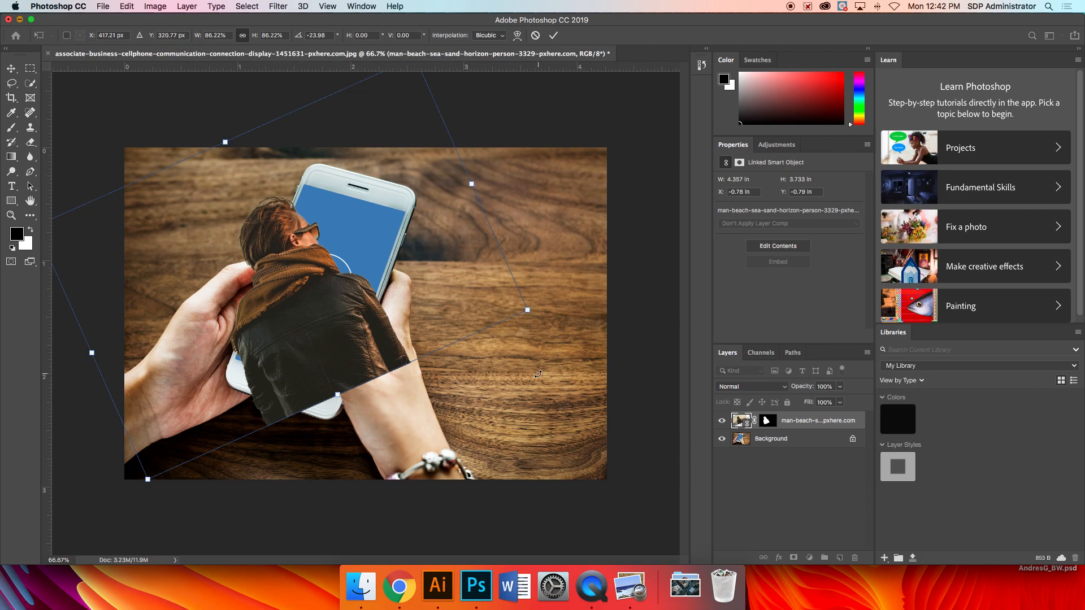
key("Return")
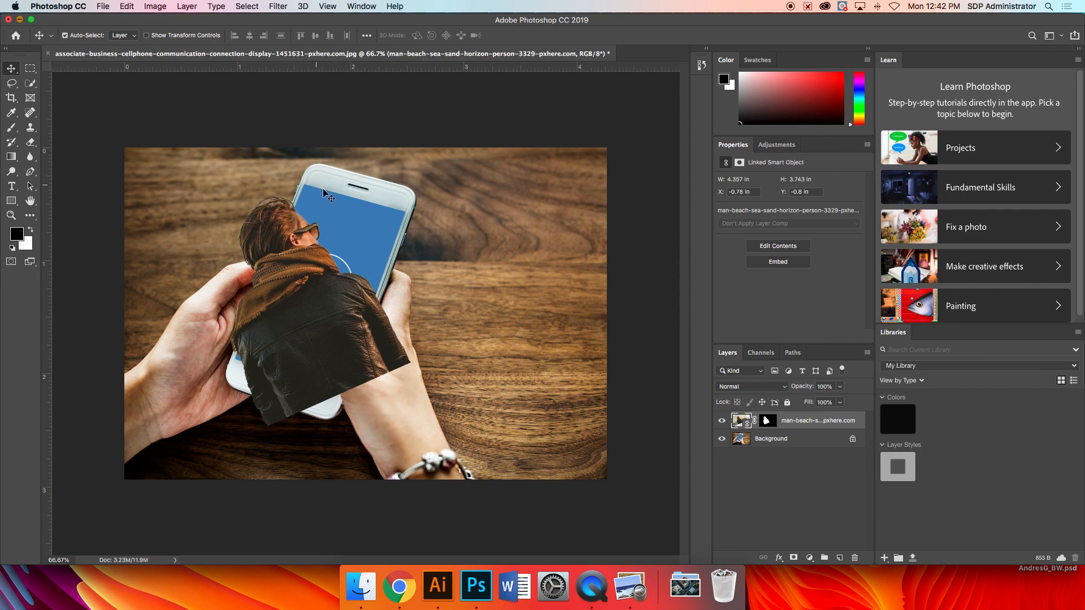
Step: Hide the man layer and select the phone's blue screen on the Background layer with the Magic Wand at tolerance 32
left_click(721, 420)
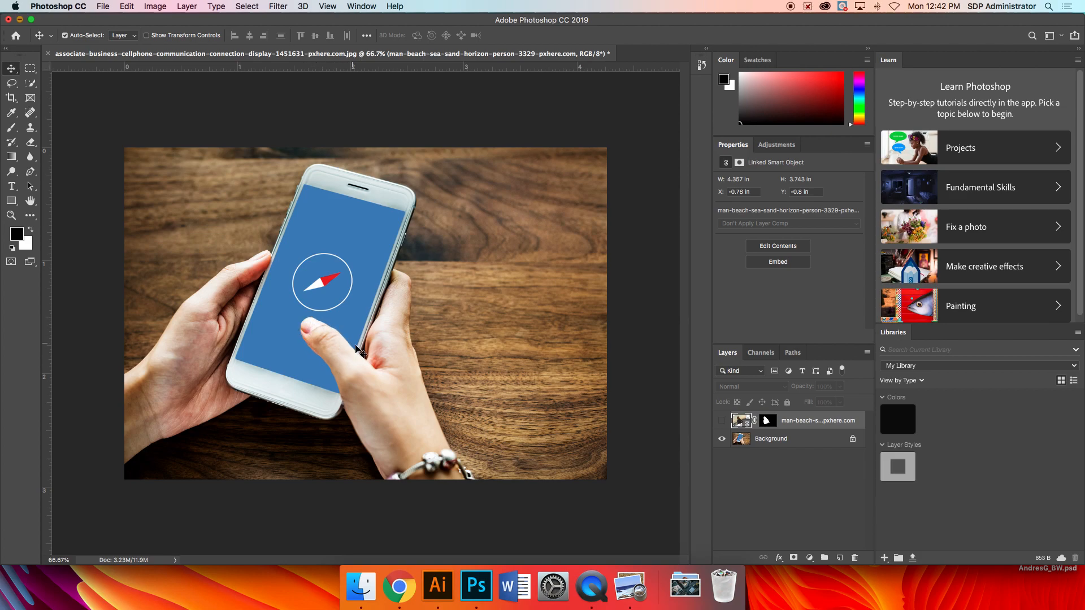
left_click(741, 439)
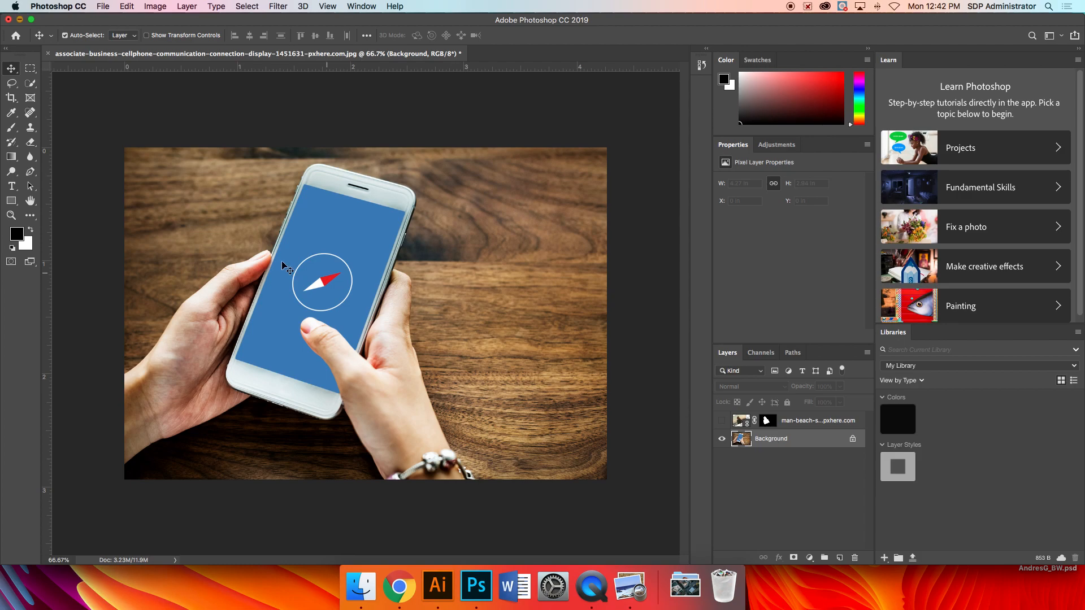
left_click(29, 86)
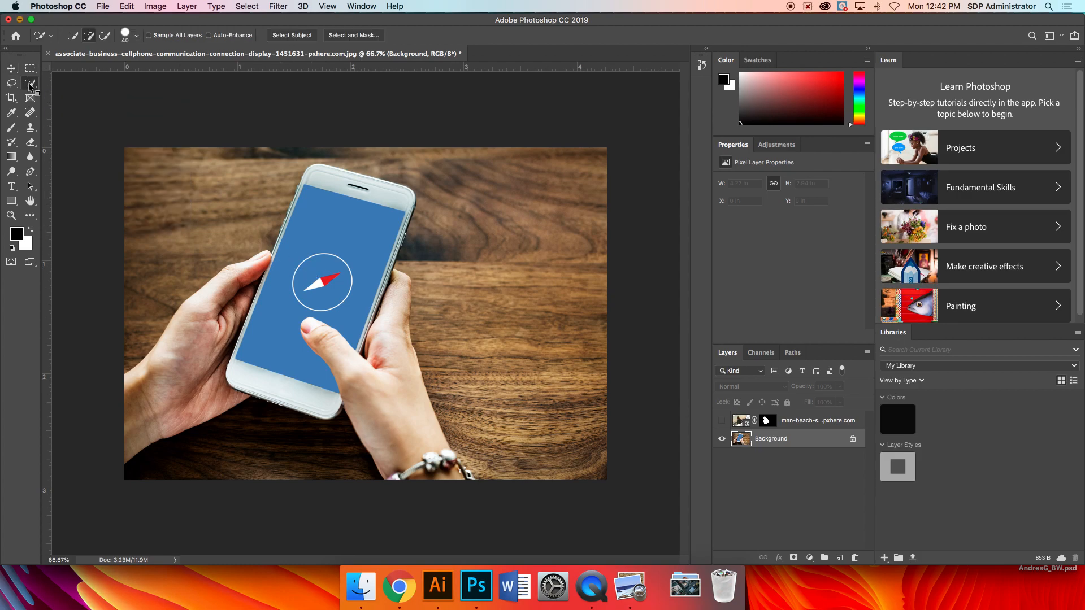
right_click(29, 85)
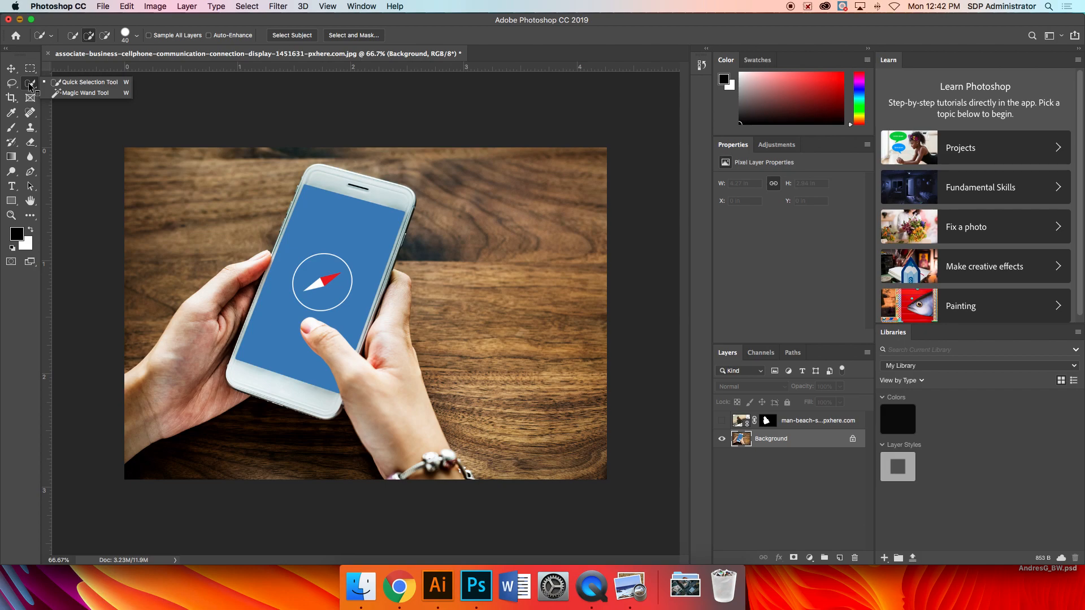
left_click(78, 94)
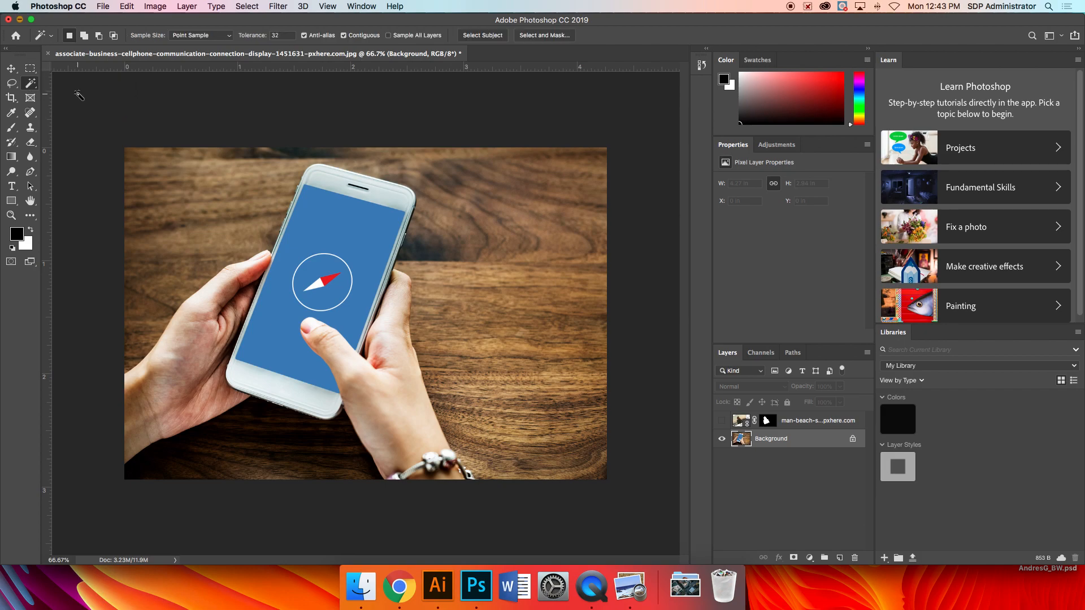
left_click(278, 325)
Step: Show the man layer again and paint white on its mask within the selection to reveal the sunset sky on the phone screen
left_click(721, 421)
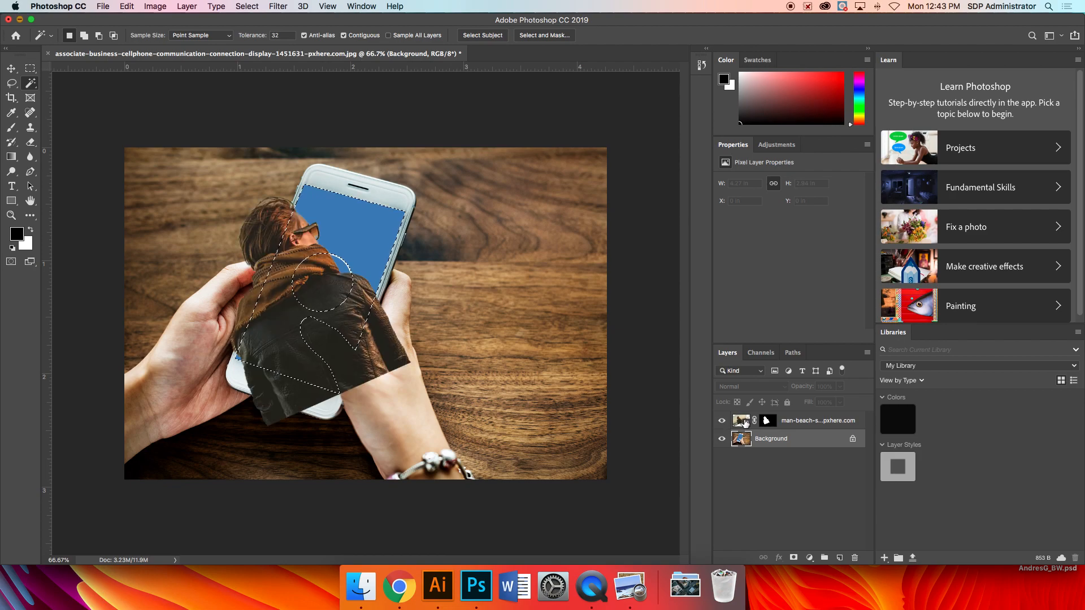
left_click(743, 421)
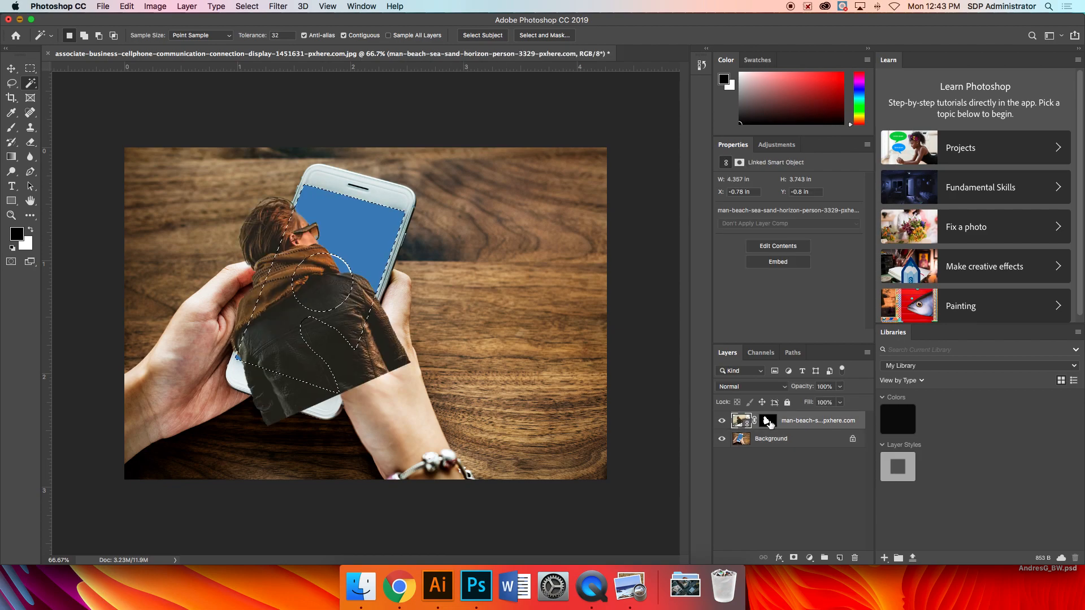
left_click(768, 421)
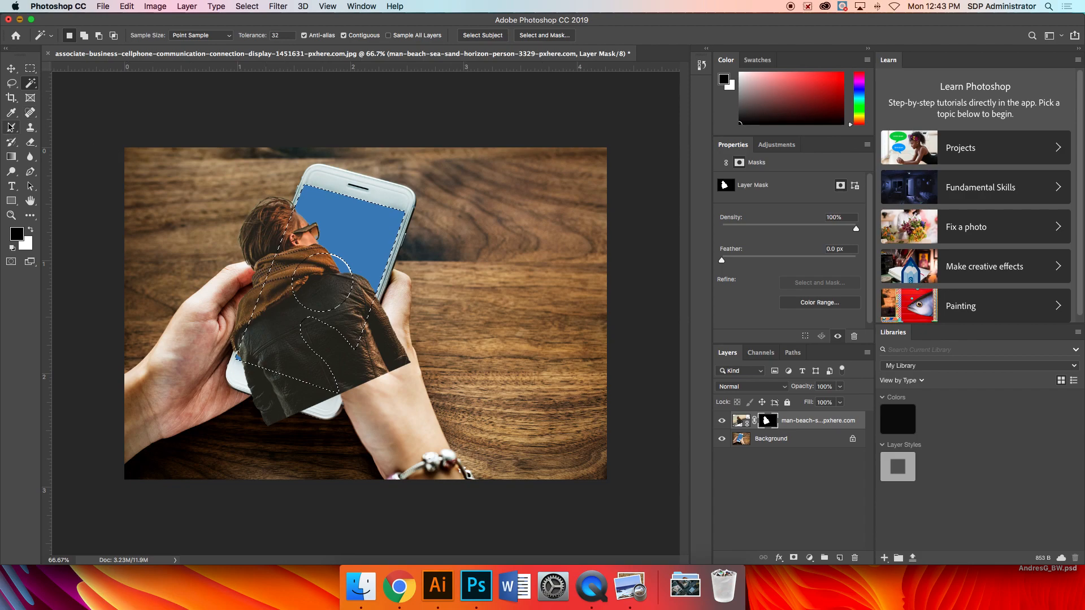
left_click(10, 130)
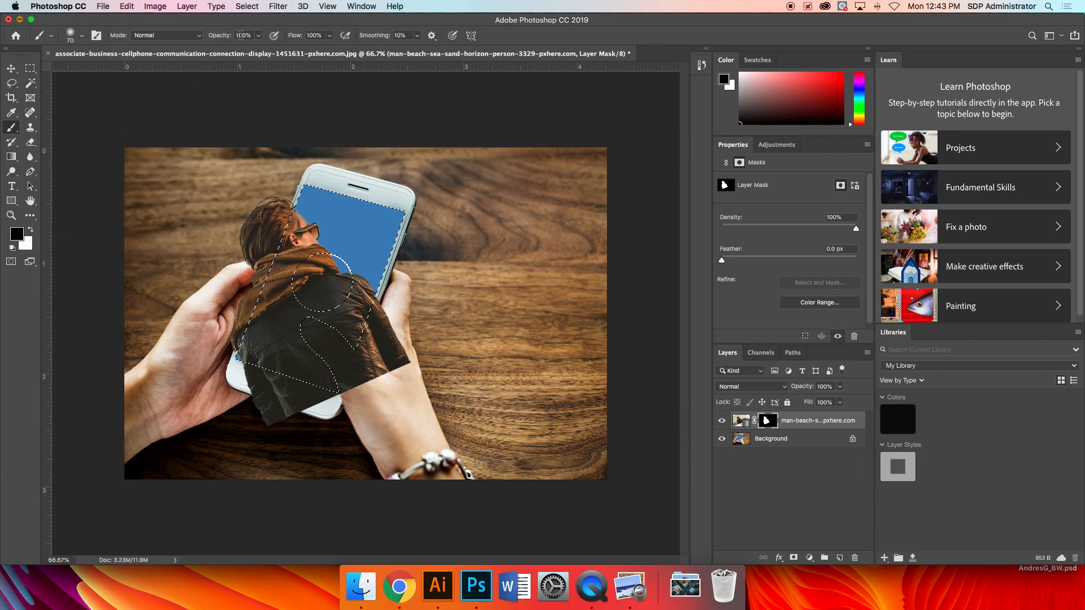
left_click(31, 230)
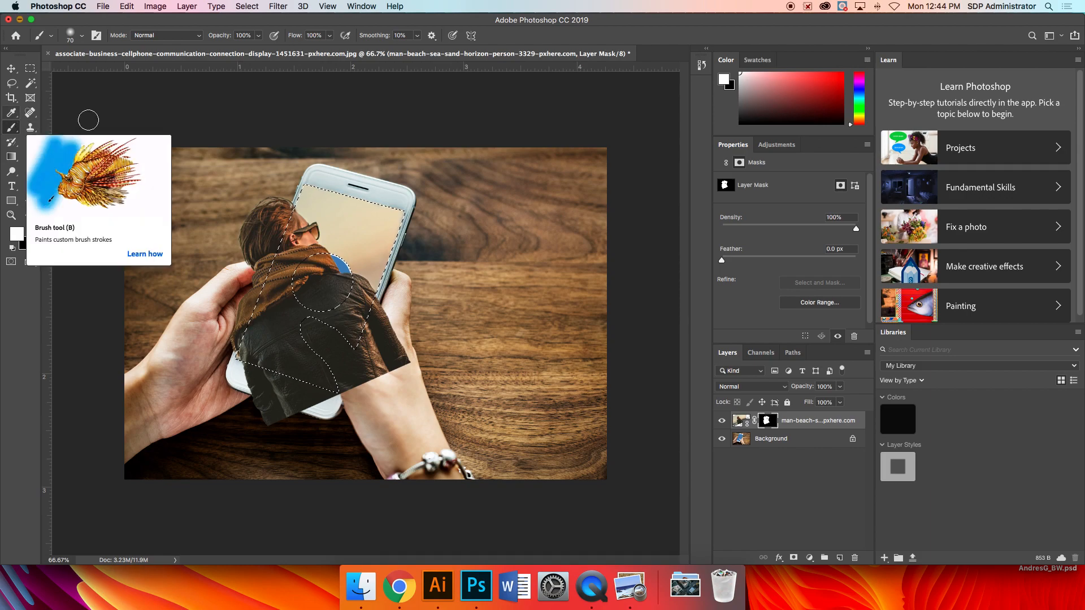
Step: Invert the selection and paint white on the mask over the leftover blue part of the compass circle
left_click(240, 4)
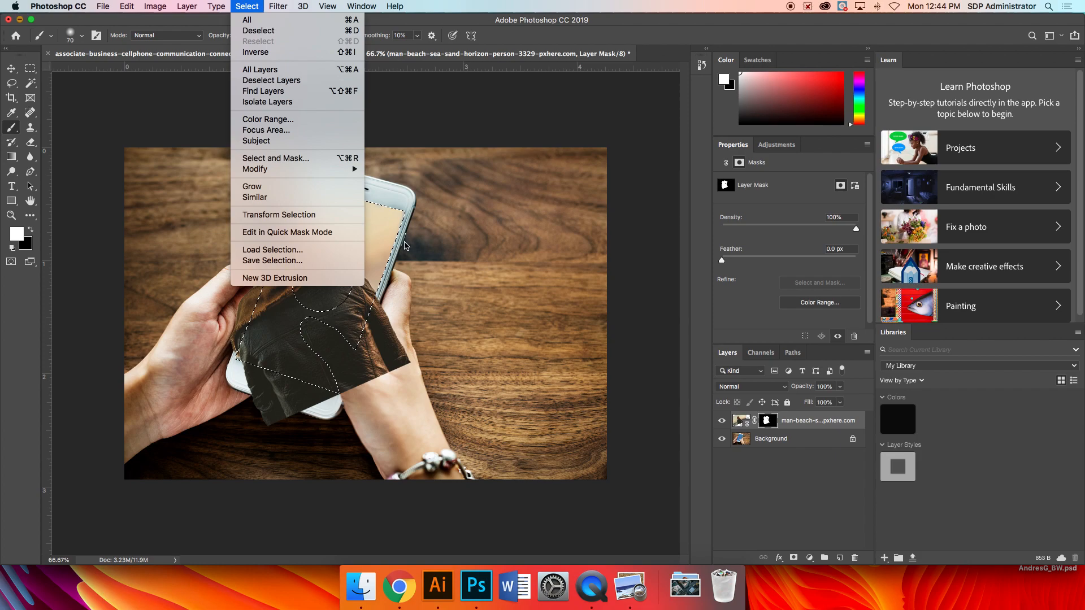
left_click(281, 51)
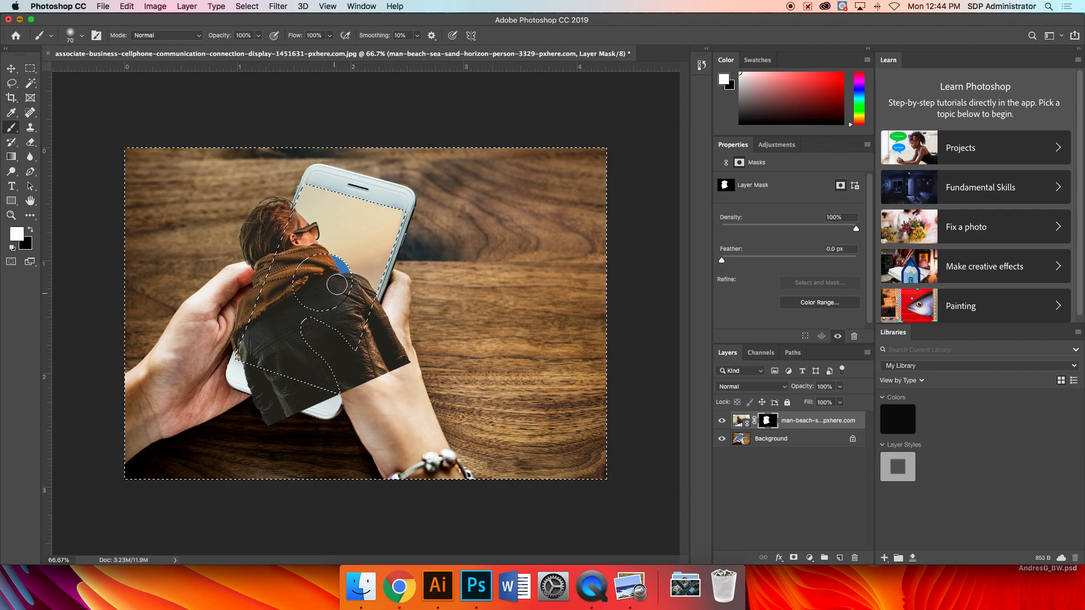
left_click_drag(330, 276, 342, 268)
Step: Paint black on the mask to hide the jacket overlapping the phone's lower frame and the holding hand, then deselect
left_click(31, 231)
mouse_move(342, 393)
left_mouse_down()
mouse_move(305, 328)
mouse_move(346, 352)
mouse_move(361, 378)
mouse_move(338, 355)
mouse_move(350, 400)
mouse_move(337, 366)
mouse_move(353, 366)
mouse_move(373, 319)
mouse_move(369, 353)
mouse_move(401, 329)
mouse_move(397, 344)
mouse_move(413, 358)
mouse_move(380, 395)
mouse_move(349, 400)
mouse_move(242, 368)
mouse_move(260, 392)
mouse_move(235, 367)
mouse_move(230, 342)
mouse_move(257, 412)
mouse_move(263, 388)
mouse_move(293, 422)
mouse_move(320, 402)
left_mouse_up()
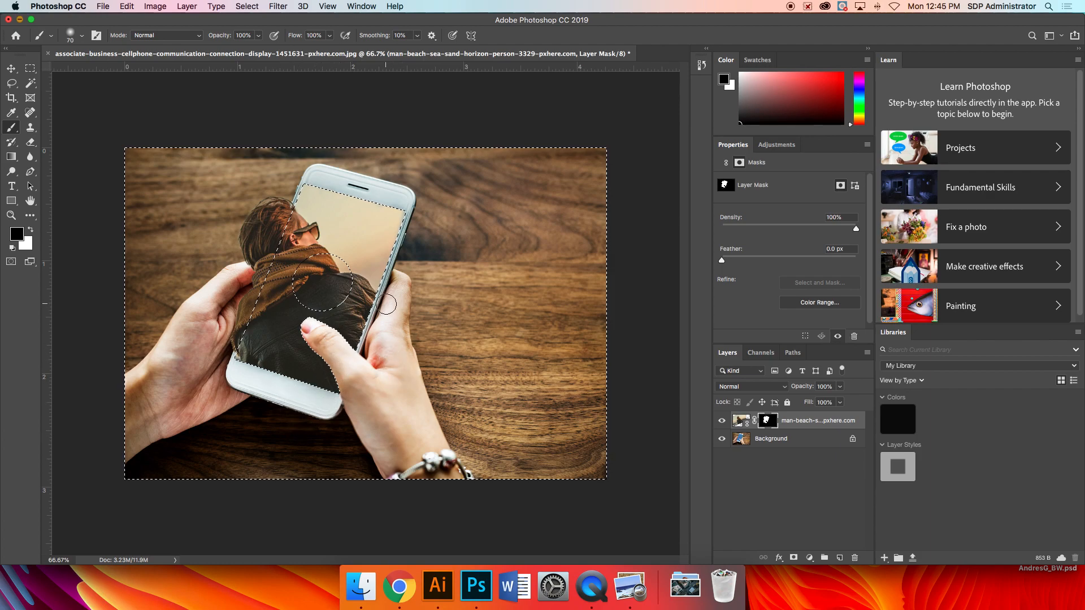
key("super+d")
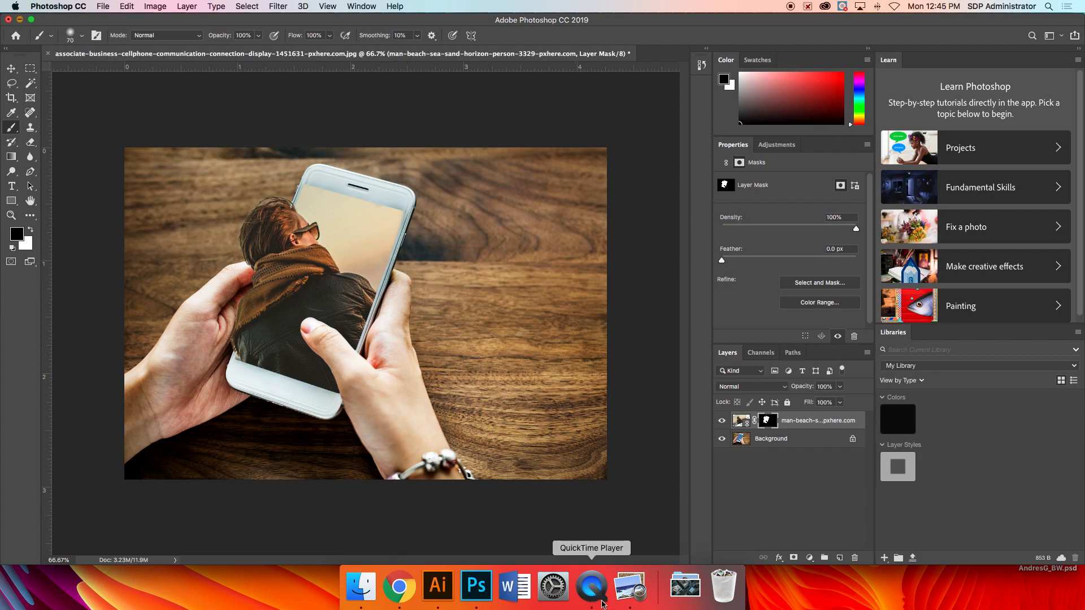
left_click(591, 586)
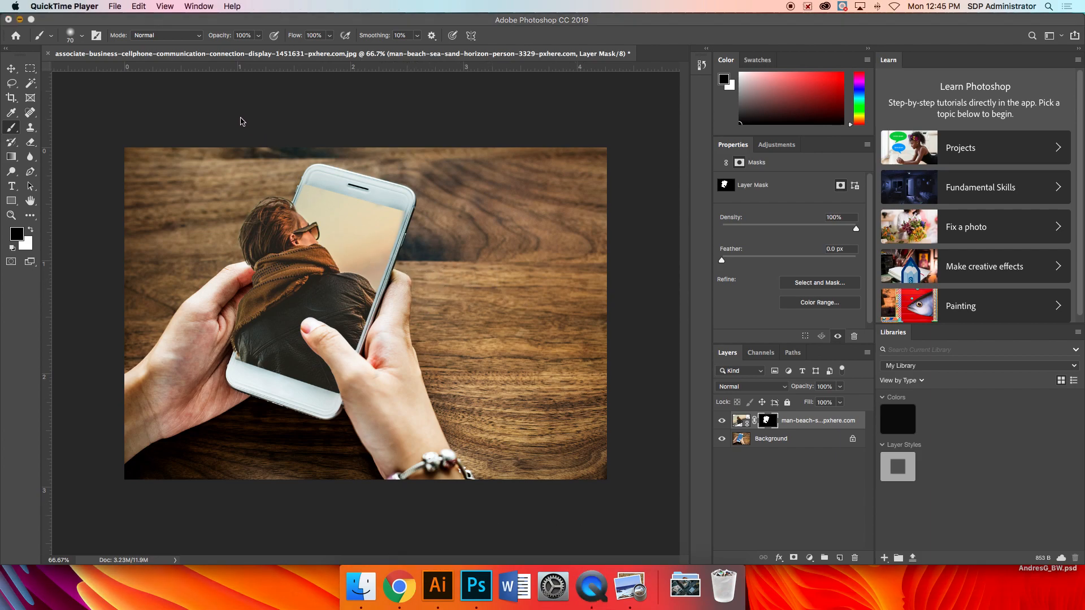